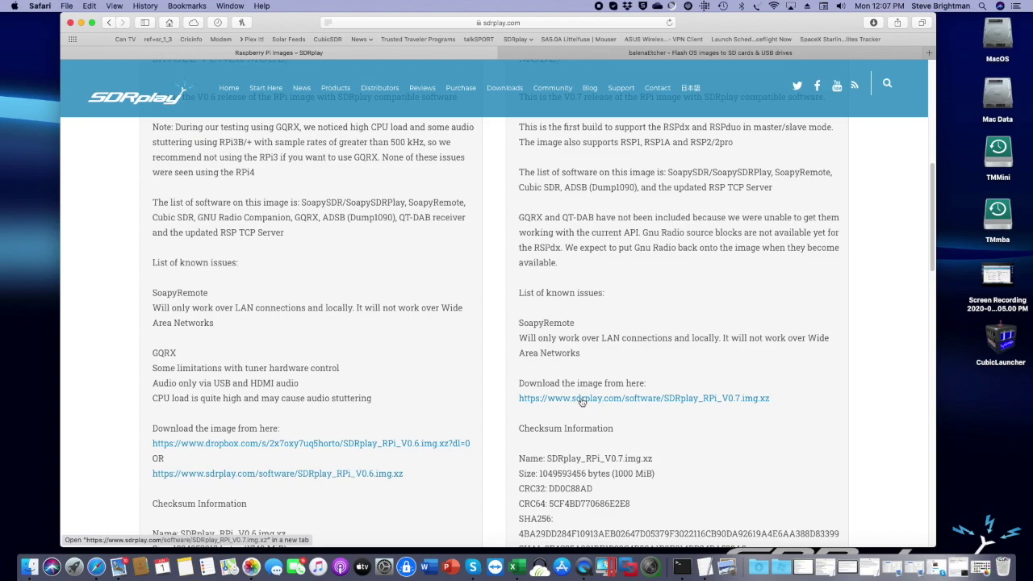
Download the SDRplay_RPi_V0.7.img.xz image from the SDRplay page and check its progress in the downloads list
{"action": "left_click", "coordinate": [582, 400], "text": "super"}
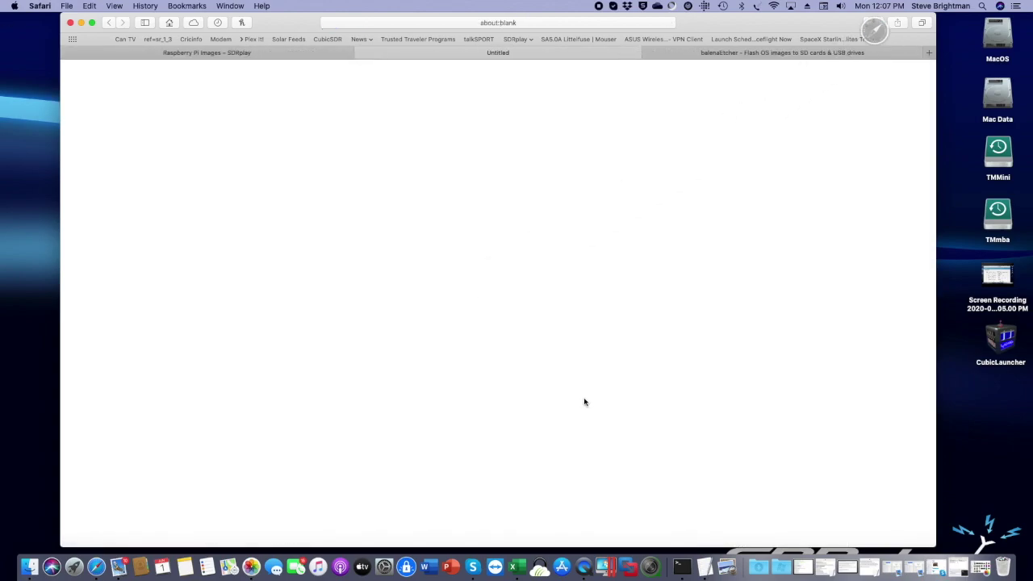
{"action": "left_click", "coordinate": [872, 24]}
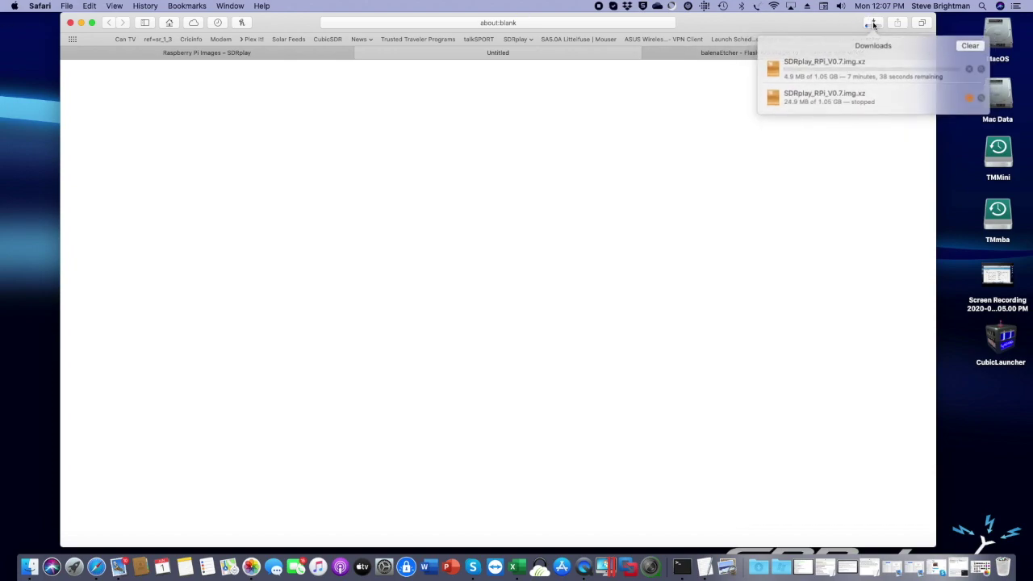
{"action": "left_click", "coordinate": [873, 23]}
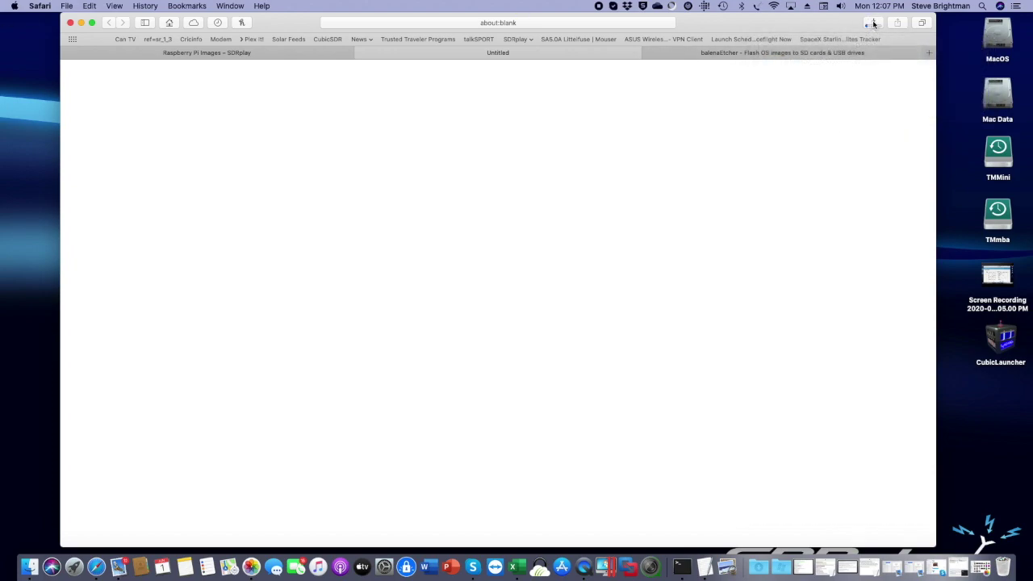
View the other platform versions on the balenaEtcher page, and download Etcher for macOS
{"action": "left_click", "coordinate": [767, 54]}
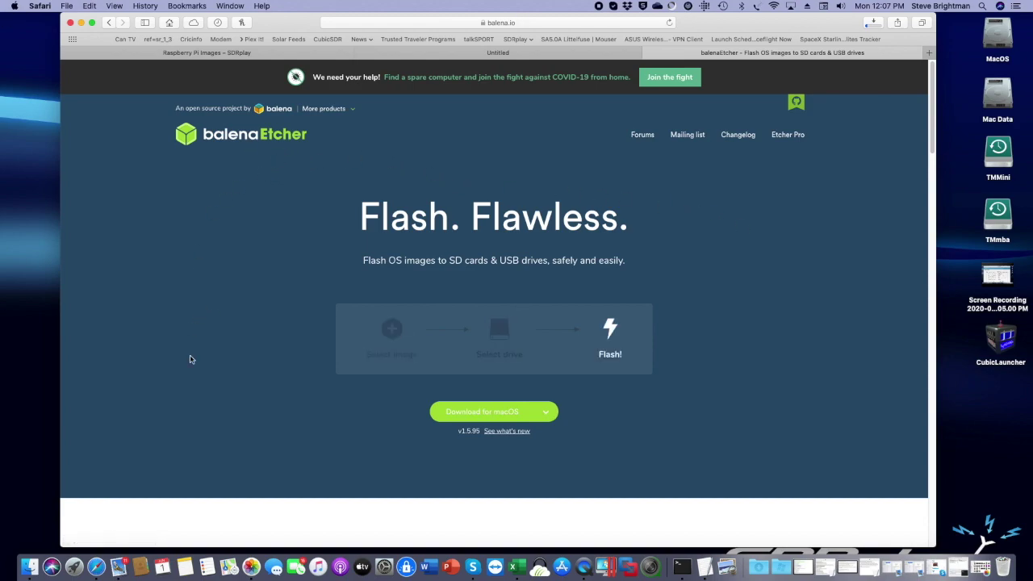
{"action": "left_click", "coordinate": [548, 414]}
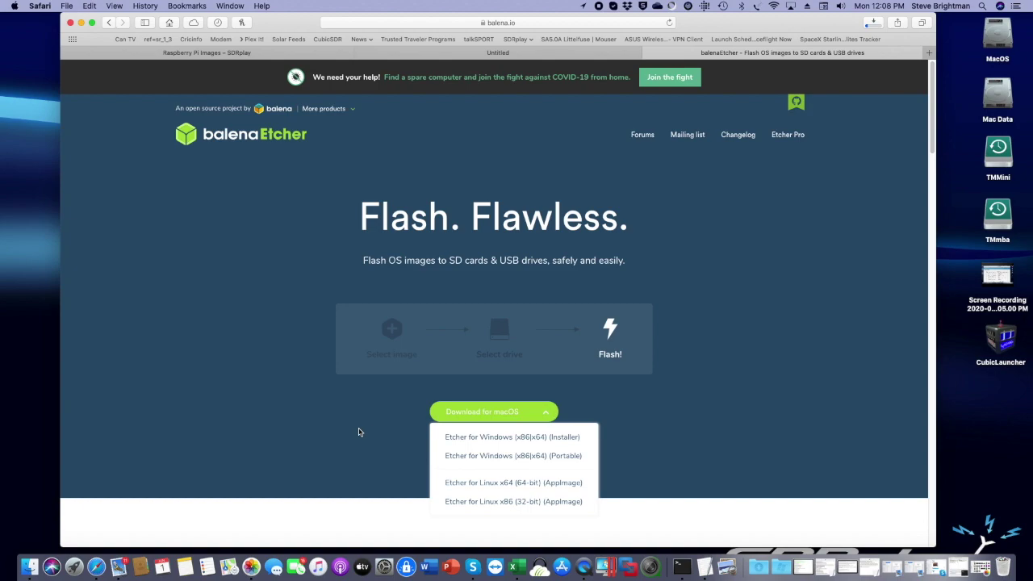
{"action": "left_click", "coordinate": [363, 430]}
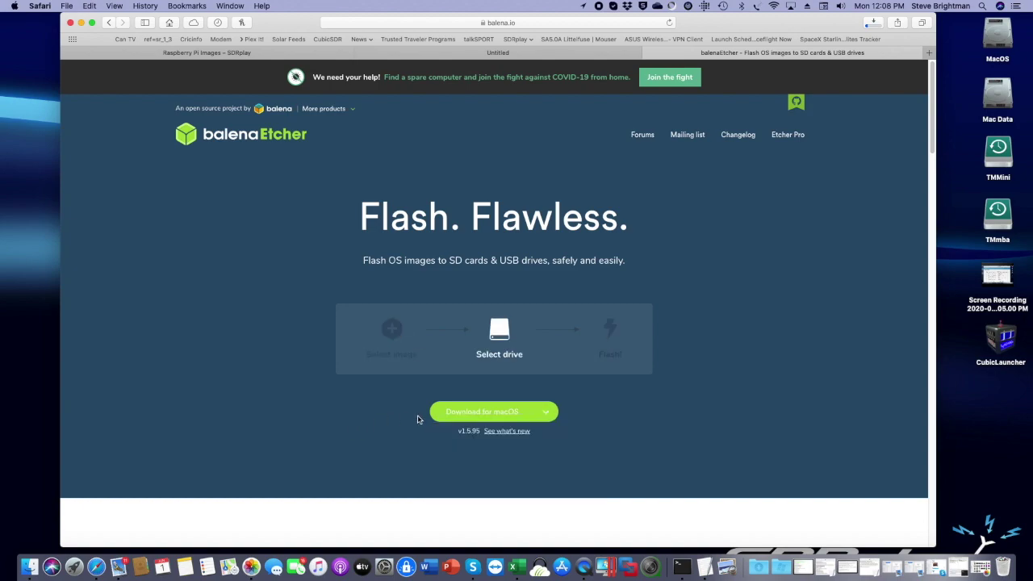
{"action": "left_click", "coordinate": [471, 413]}
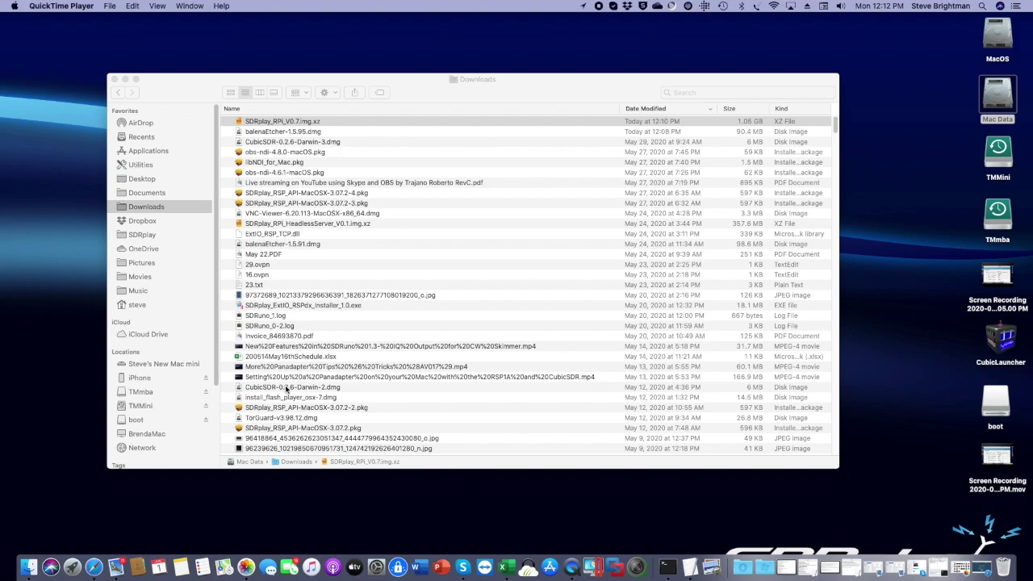
Open the downloaded balenaEtcher-1.5.95.dmg disk image to view its installer window, and close that window
{"action": "left_click", "coordinate": [277, 134]}
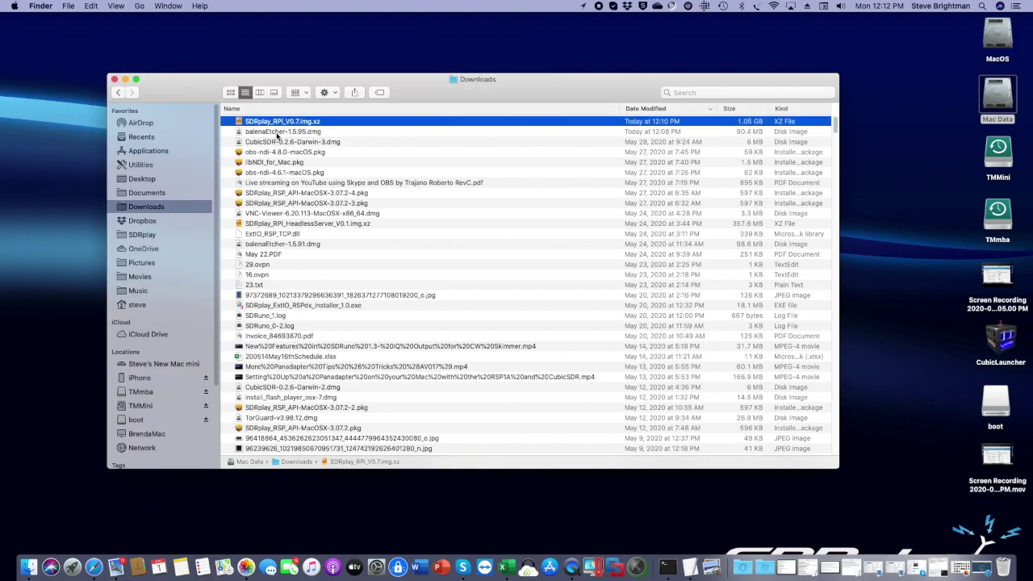
{"action": "left_click", "coordinate": [277, 134]}
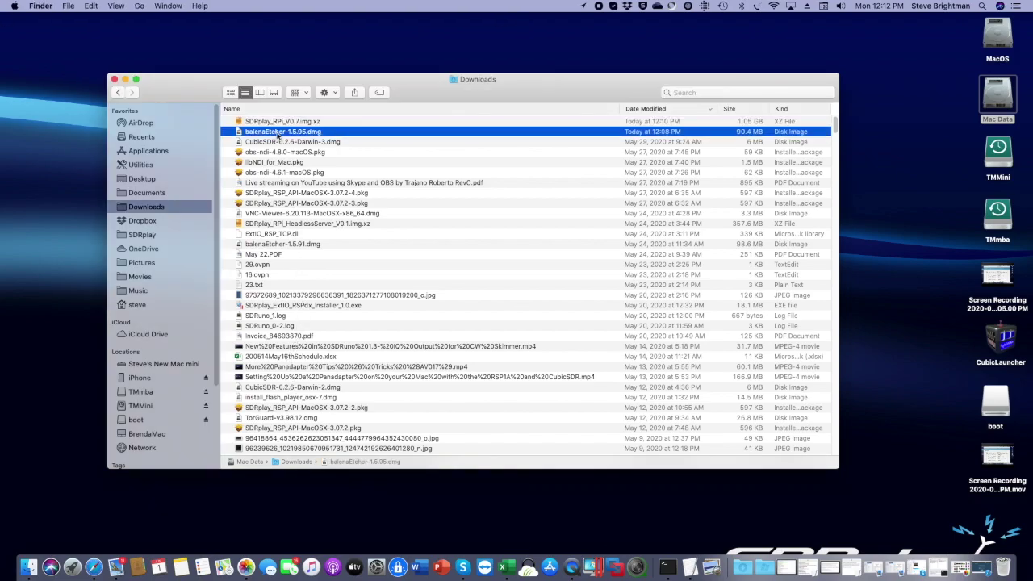
{"action": "double_click", "coordinate": [277, 134]}
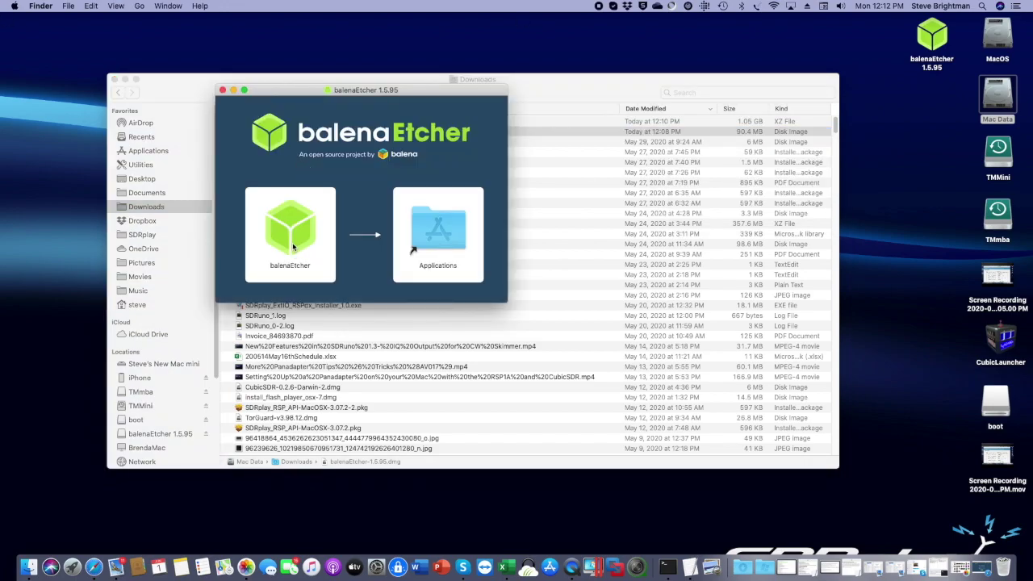
{"action": "left_click", "coordinate": [222, 89]}
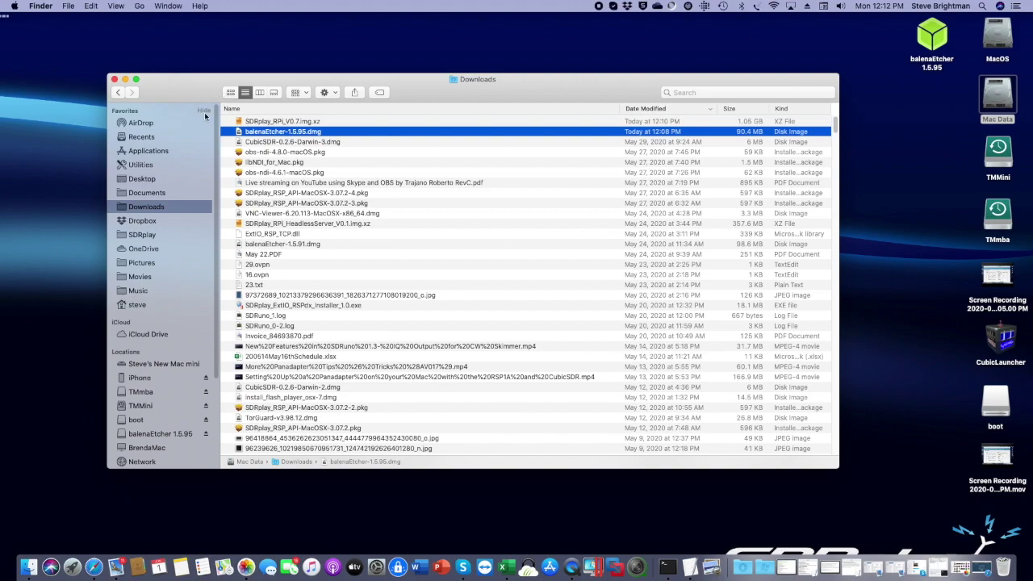
Launch balenaEtcher from the Applications folder and bring its window to the front
{"action": "left_click", "coordinate": [140, 153]}
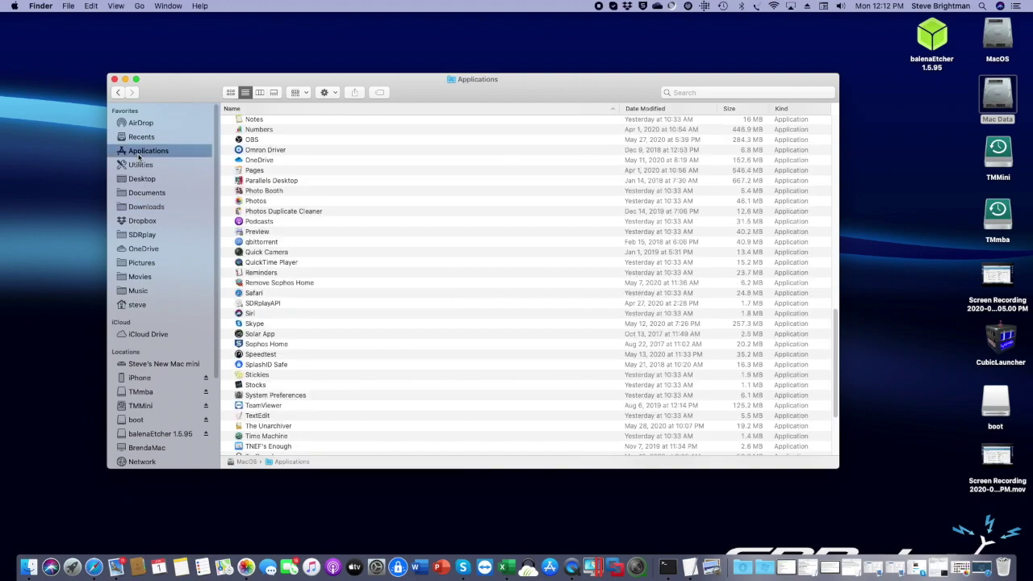
{"action": "scroll", "coordinate": [309, 270], "scroll_direction": "up", "scroll_amount": 15}
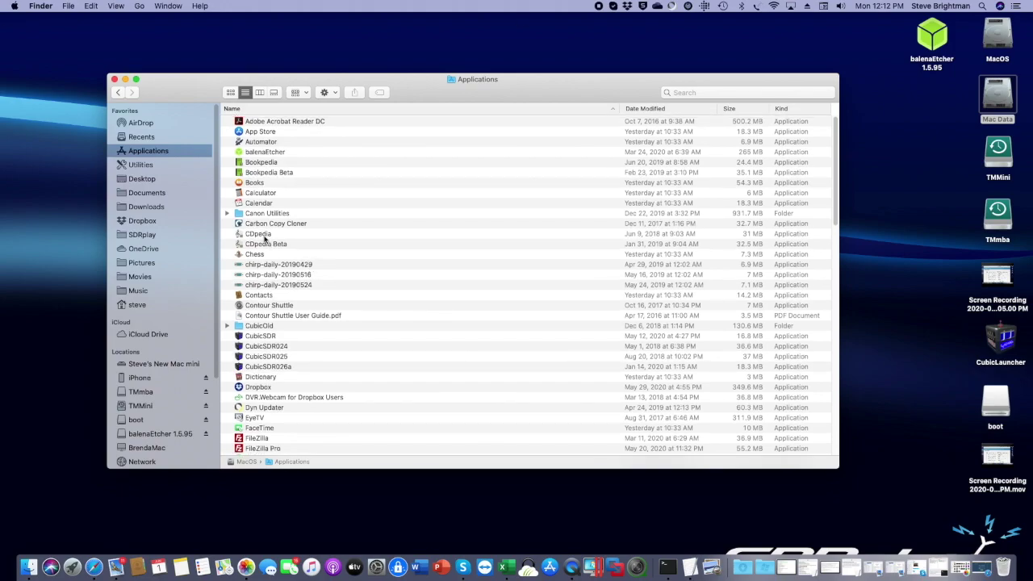
{"action": "left_click", "coordinate": [251, 153]}
{"action": "double_click", "coordinate": [250, 154]}
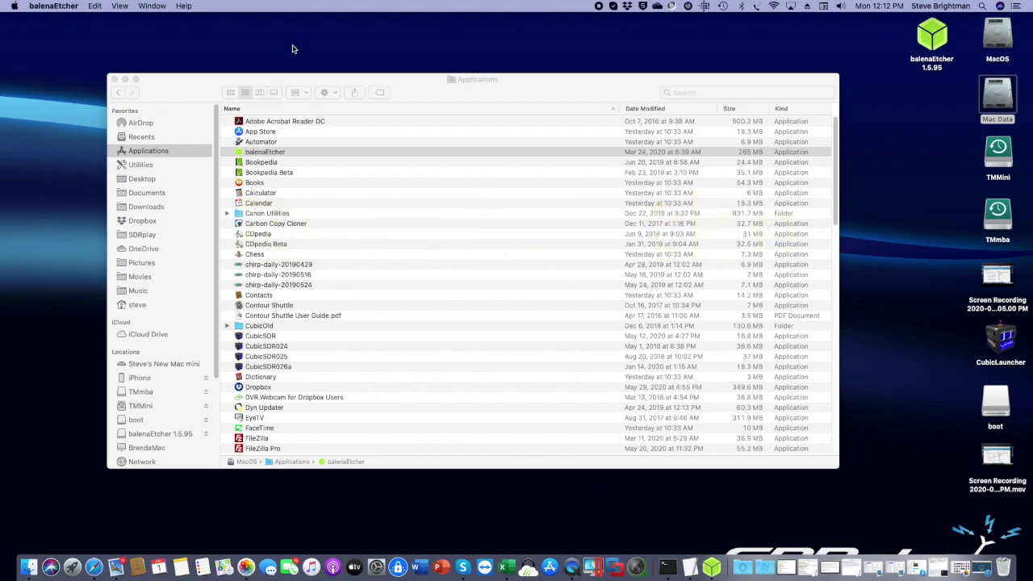
{"action": "left_click", "coordinate": [196, 85]}
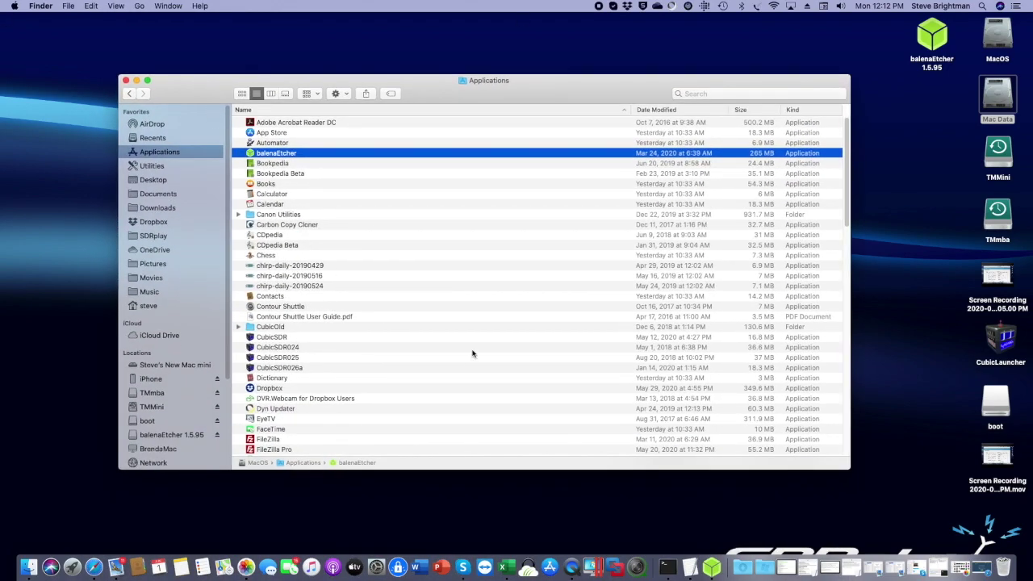
{"action": "left_click", "coordinate": [712, 567]}
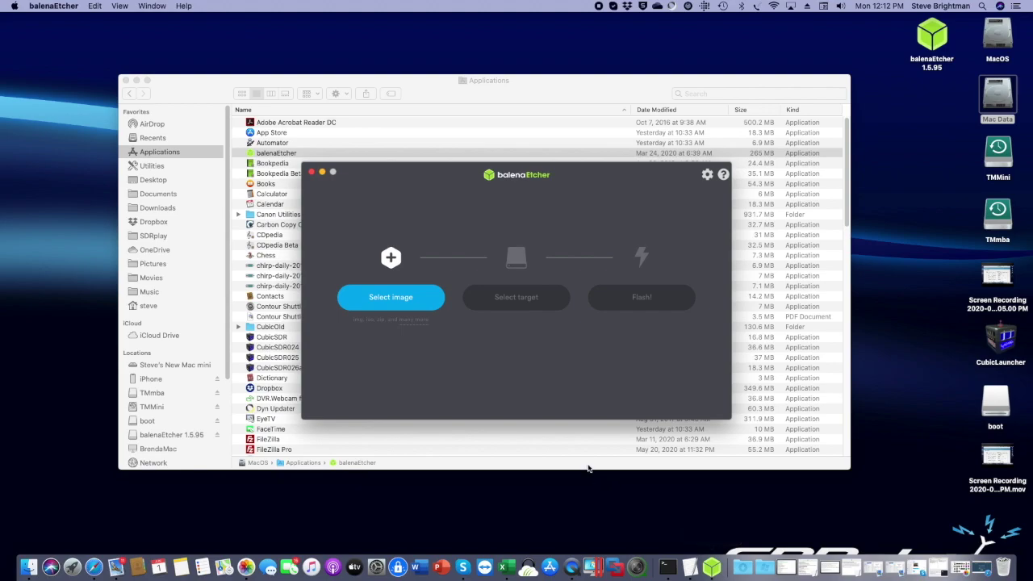
Load SDRplay_RPi_V0.7.img.xz from the Downloads folder as the image to flash
{"action": "left_click", "coordinate": [383, 300]}
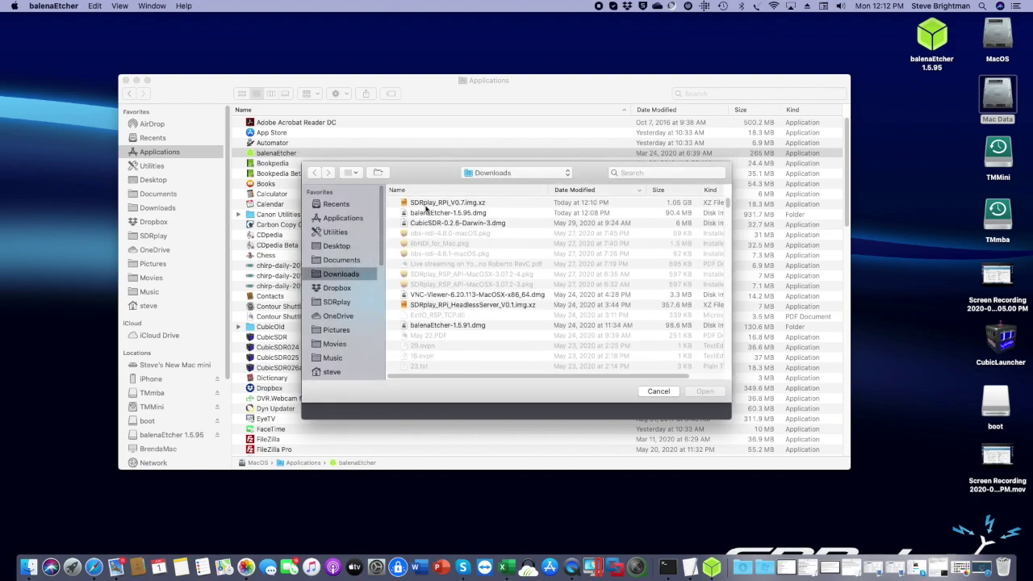
{"action": "left_click", "coordinate": [436, 205]}
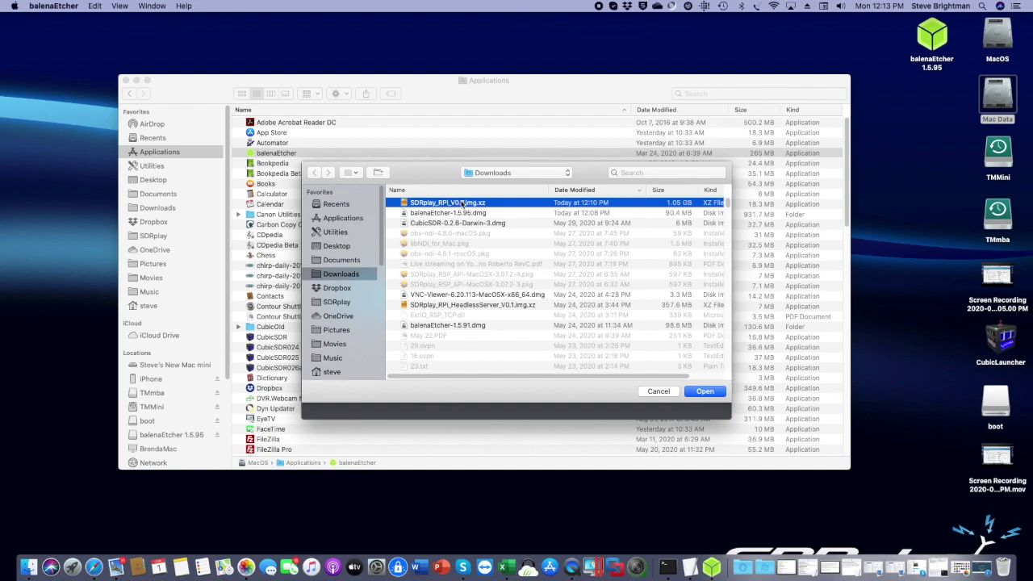
{"action": "left_click", "coordinate": [704, 391]}
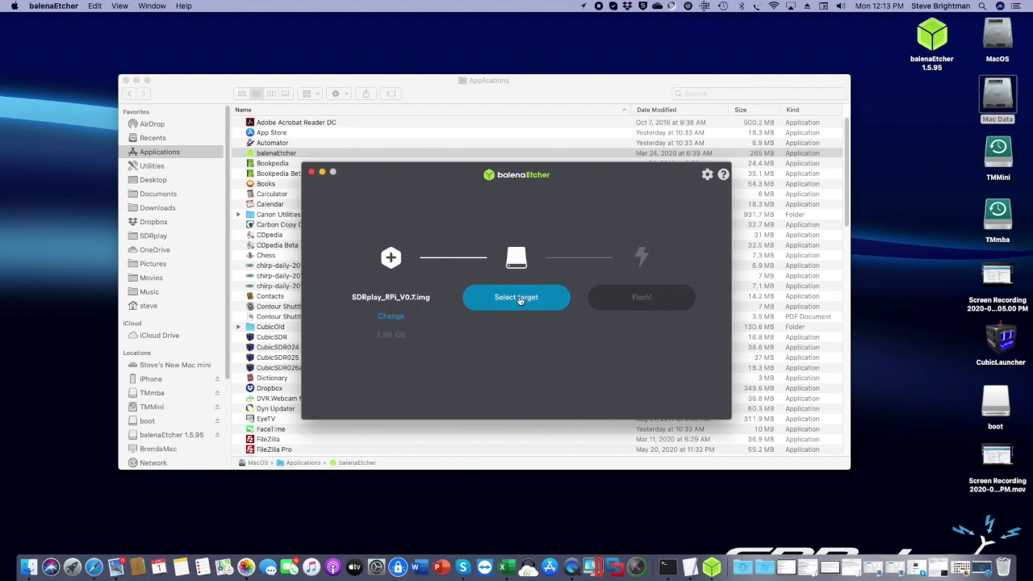
Choose the 31.5 GB Generic Mass-Storage Media drive as the flash target
{"action": "left_click", "coordinate": [520, 300]}
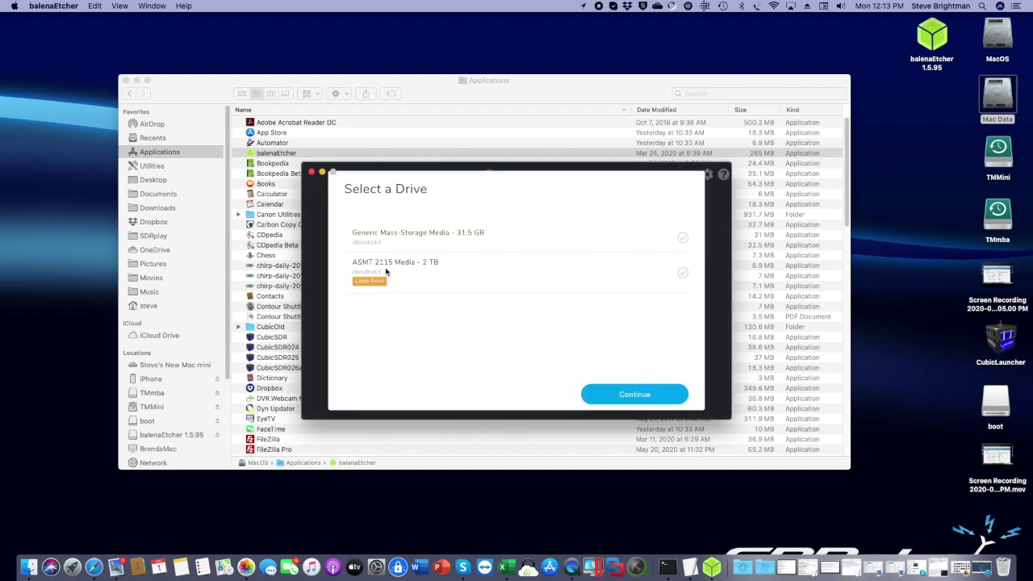
{"action": "left_click", "coordinate": [368, 239]}
{"action": "left_click", "coordinate": [628, 395]}
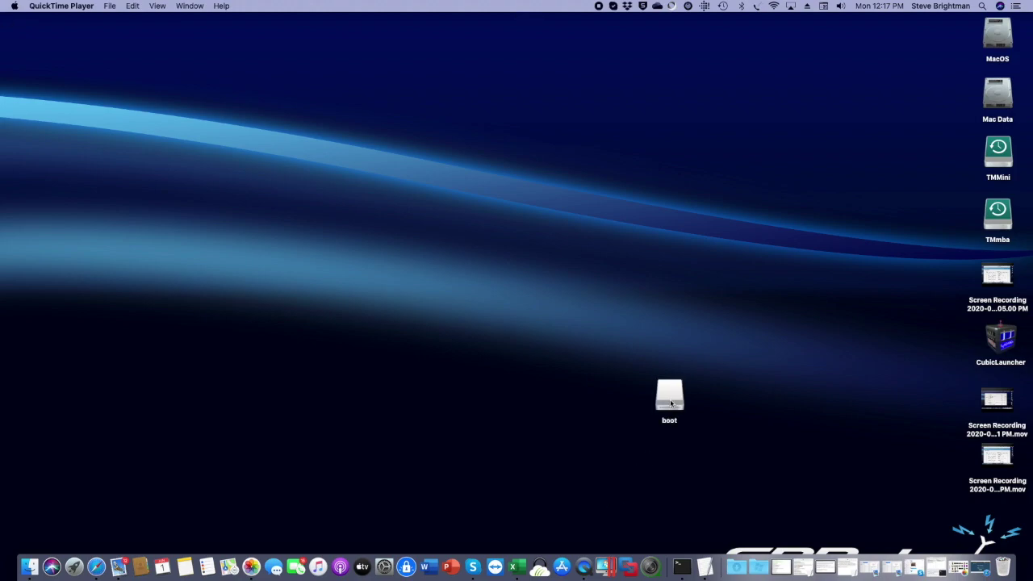
Open the boot volume from the desktop and enlarge its window to show all of the files
{"action": "double_click", "coordinate": [670, 397]}
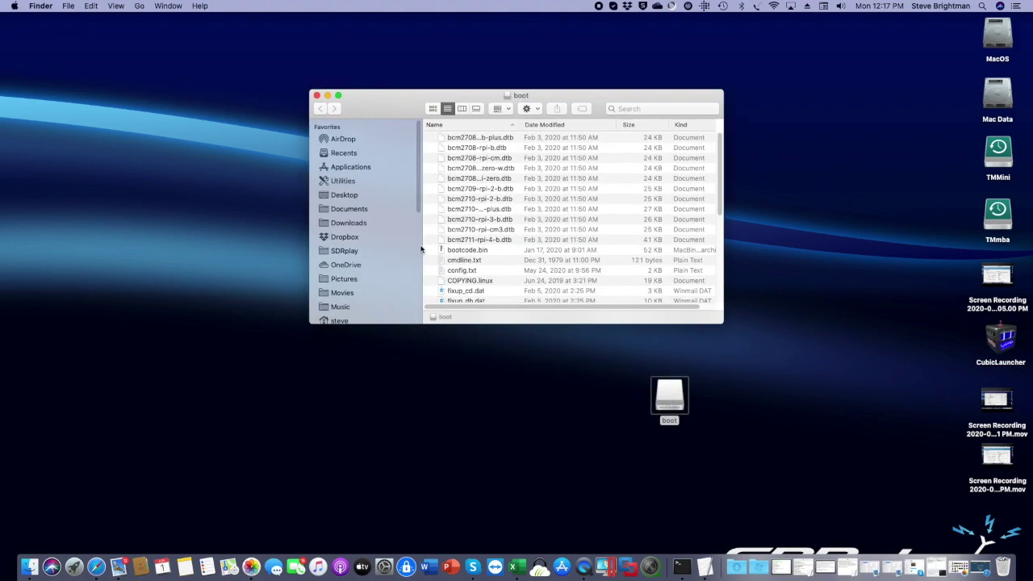
{"action": "left_click_drag", "start_coordinate": [366, 98], "coordinate": [208, 35]}
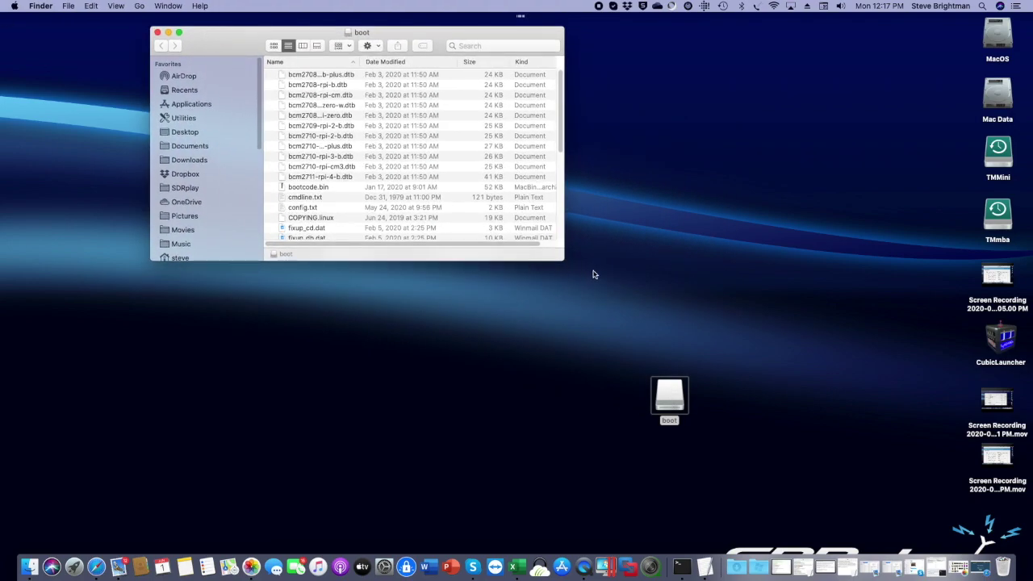
{"action": "left_click_drag", "start_coordinate": [563, 259], "coordinate": [758, 513]}
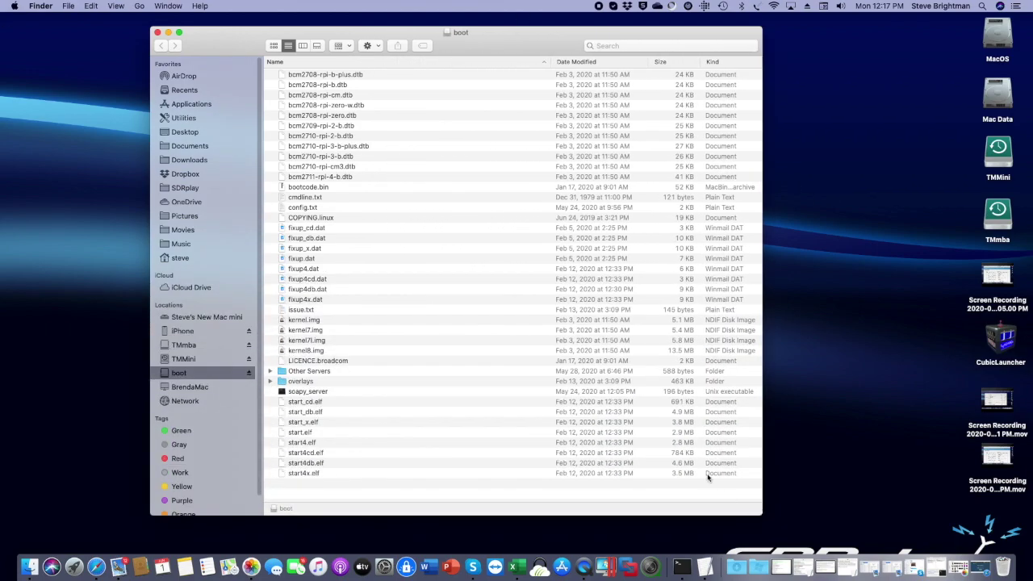
Swap the boot volume's server by moving soapy_server into the Other Servers folder and rsp_server_16bit out to the root level
{"action": "left_click", "coordinate": [303, 393]}
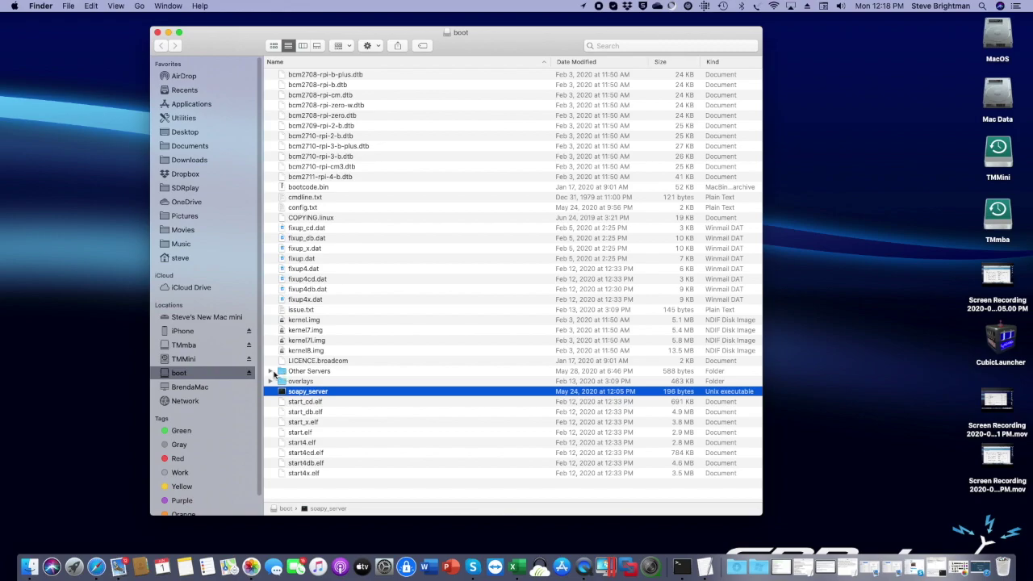
{"action": "left_click", "coordinate": [271, 373]}
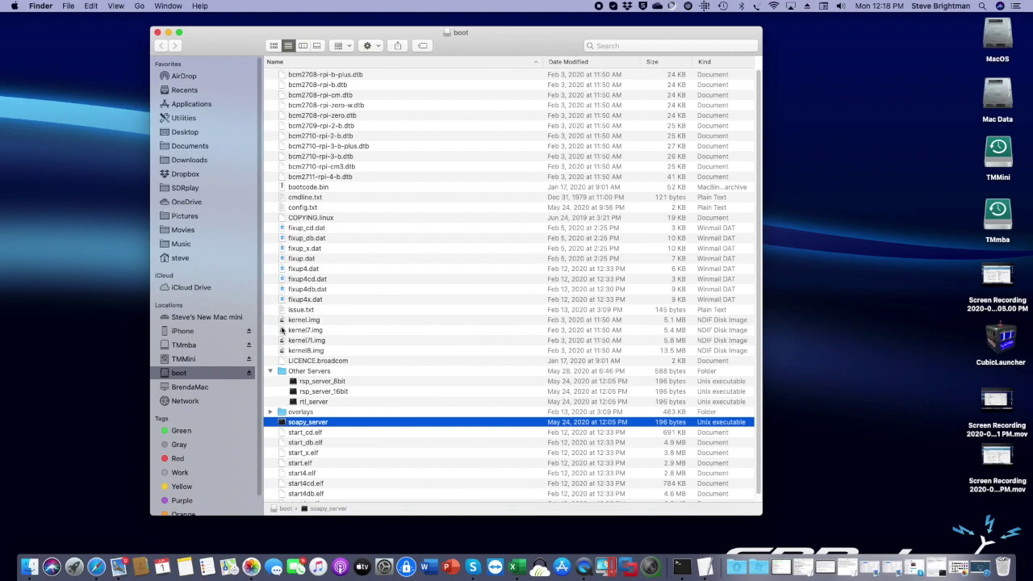
{"action": "left_click_drag", "start_coordinate": [282, 424], "coordinate": [317, 381]}
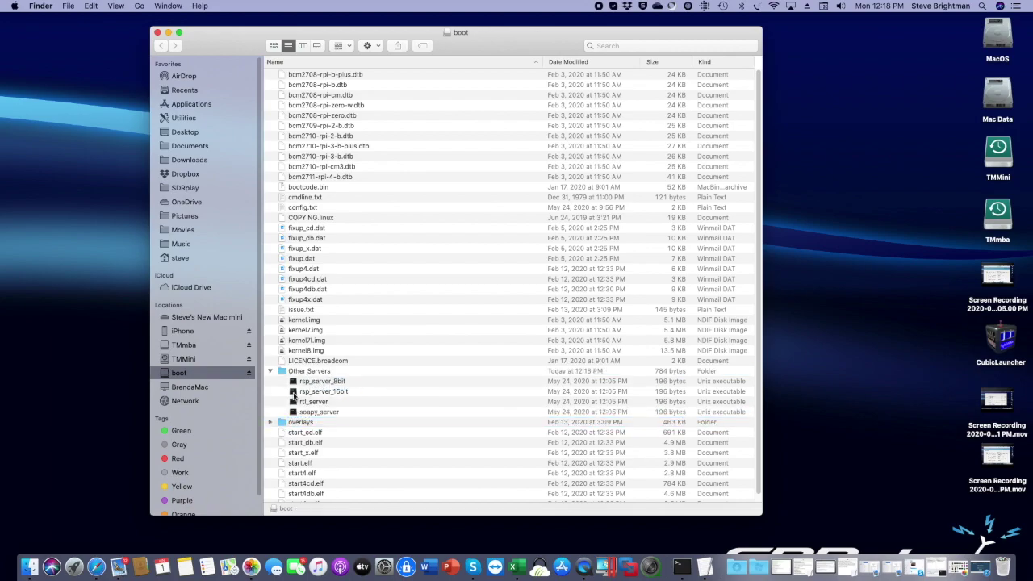
{"action": "left_click_drag", "start_coordinate": [294, 394], "coordinate": [281, 340]}
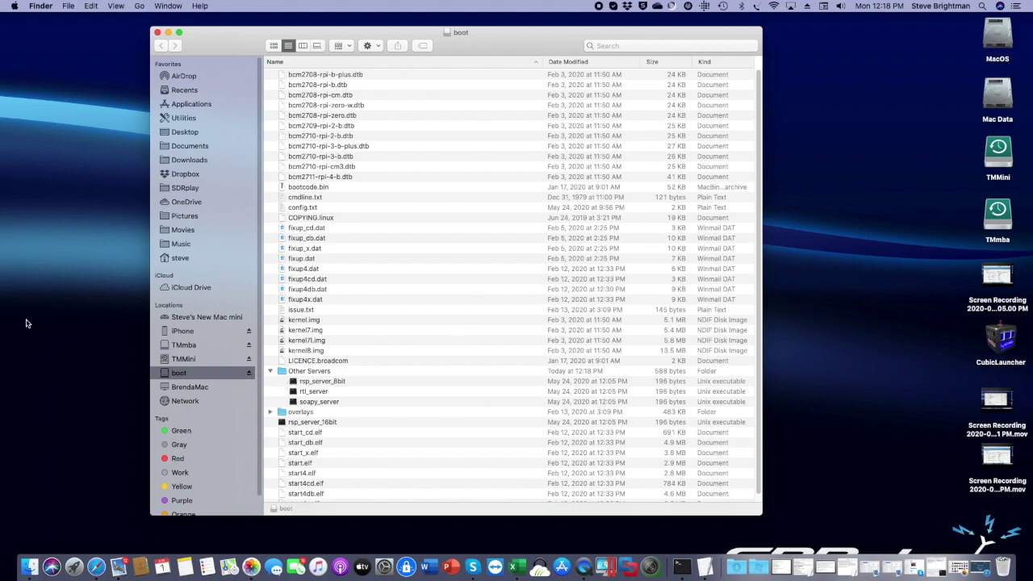
Launch TextEdit from the Applications folder
{"action": "left_click", "coordinate": [139, 8]}
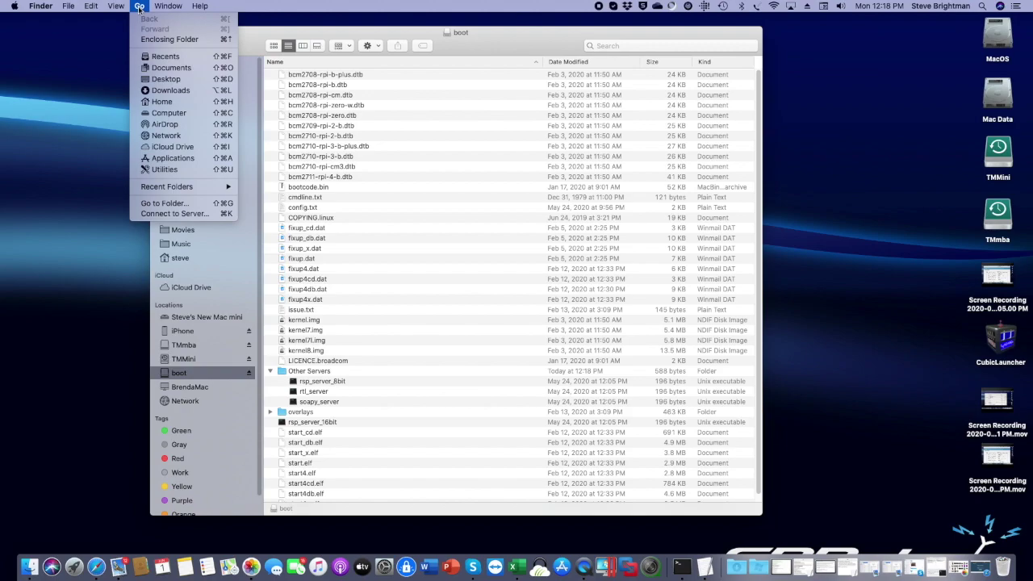
{"action": "left_click", "coordinate": [181, 161]}
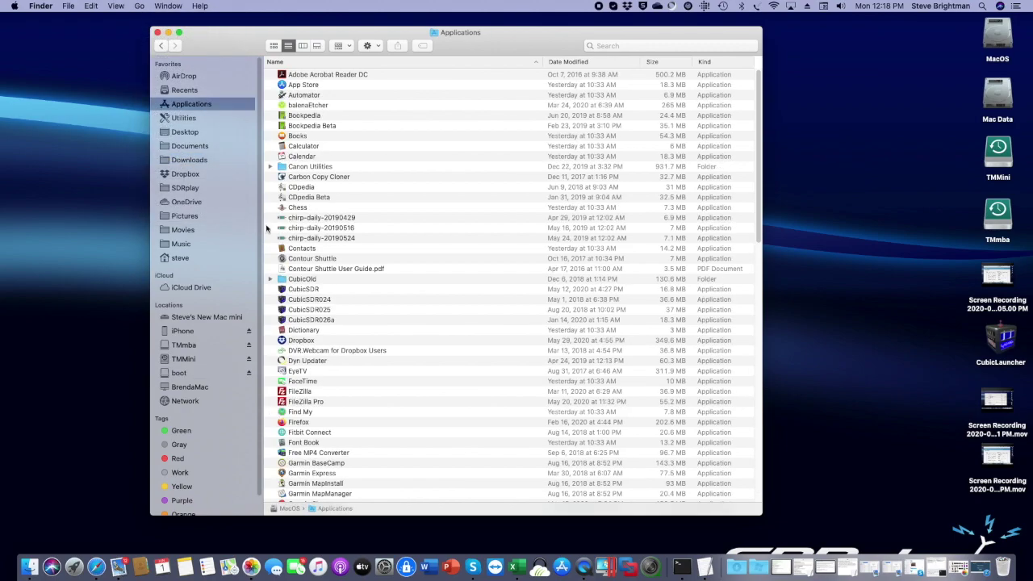
{"action": "scroll", "coordinate": [411, 375], "scroll_direction": "down", "scroll_amount": 10}
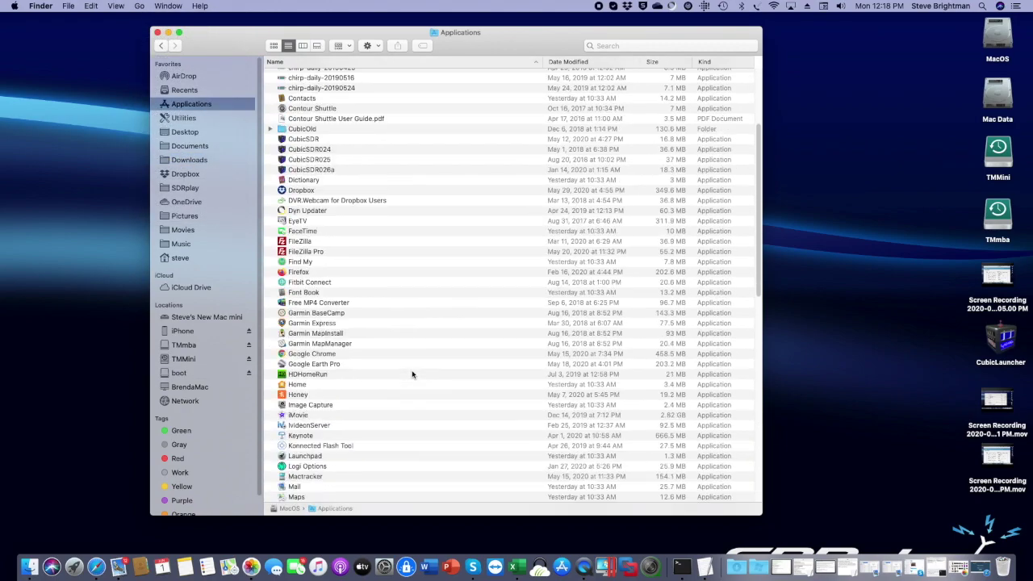
{"action": "scroll", "coordinate": [411, 375], "scroll_direction": "down", "scroll_amount": 15}
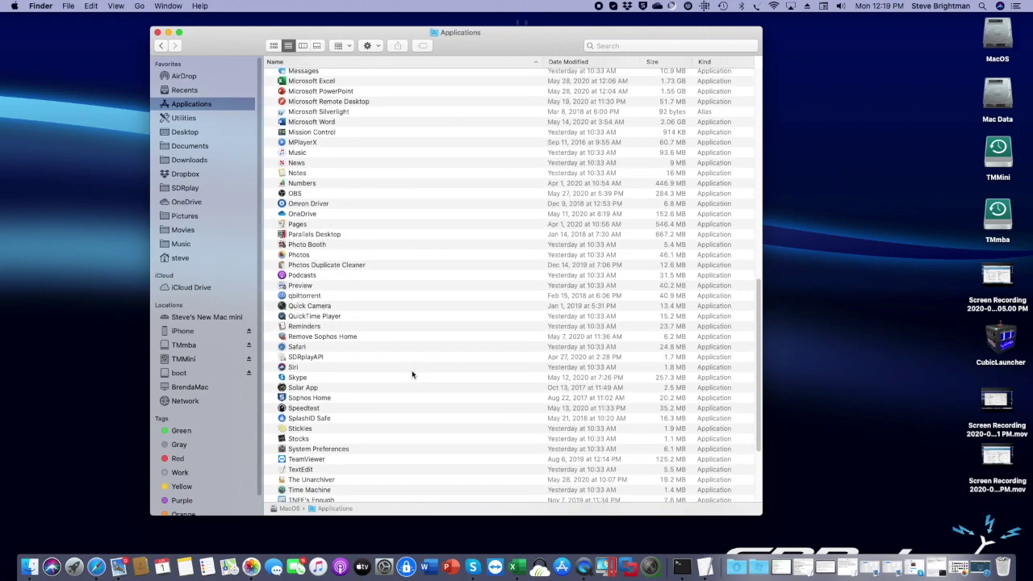
{"action": "double_click", "coordinate": [308, 412]}
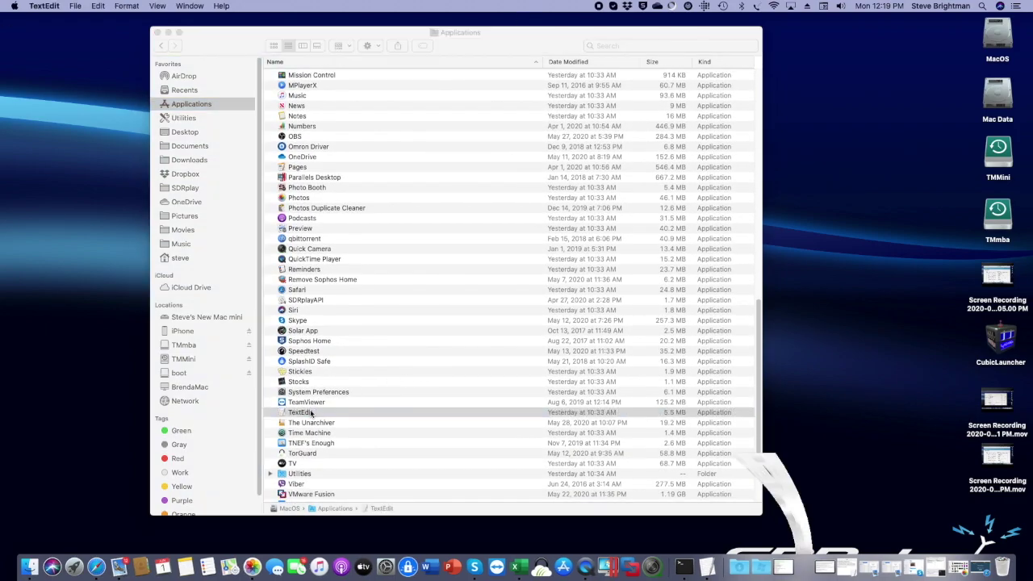
Create a new blank TextEdit document and close the NewSoapyCommands document
{"action": "left_click", "coordinate": [74, 6]}
{"action": "left_click", "coordinate": [84, 18]}
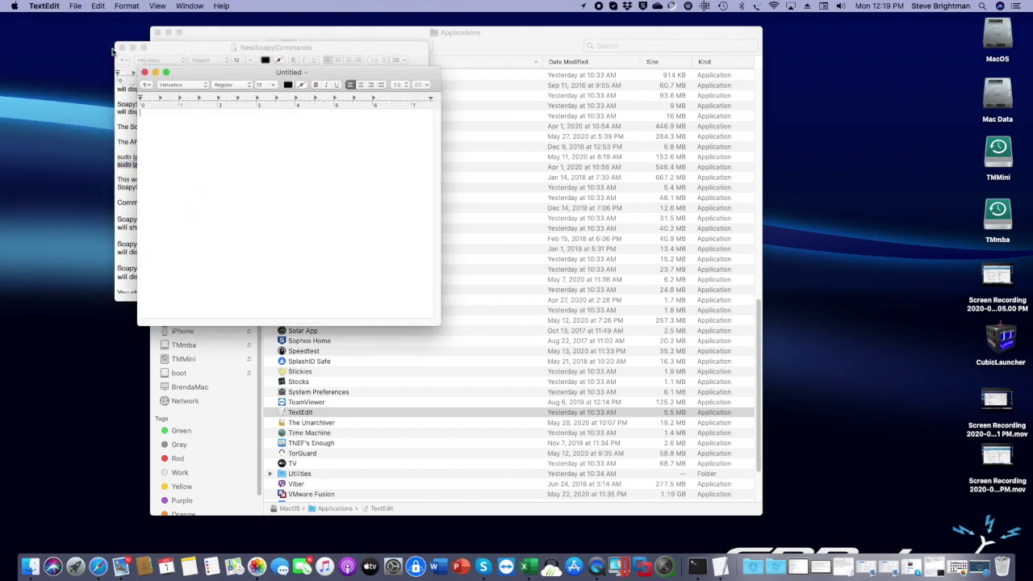
{"action": "left_click", "coordinate": [122, 47]}
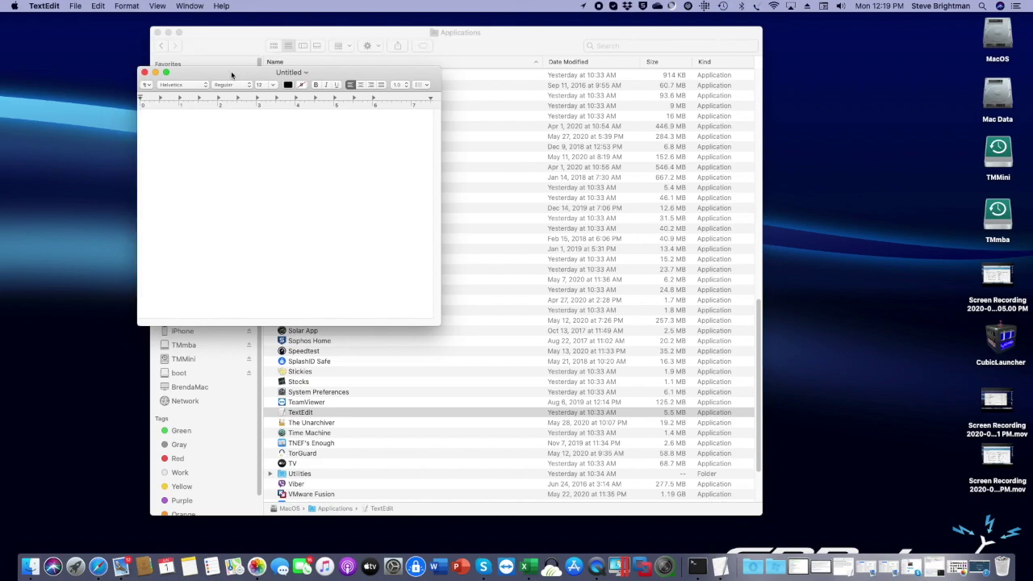
Save the blank document to the Desktop as ServerFile in Rich Text Document format
{"action": "left_click_drag", "start_coordinate": [232, 75], "coordinate": [168, 89]}
{"action": "left_click", "coordinate": [72, 8]}
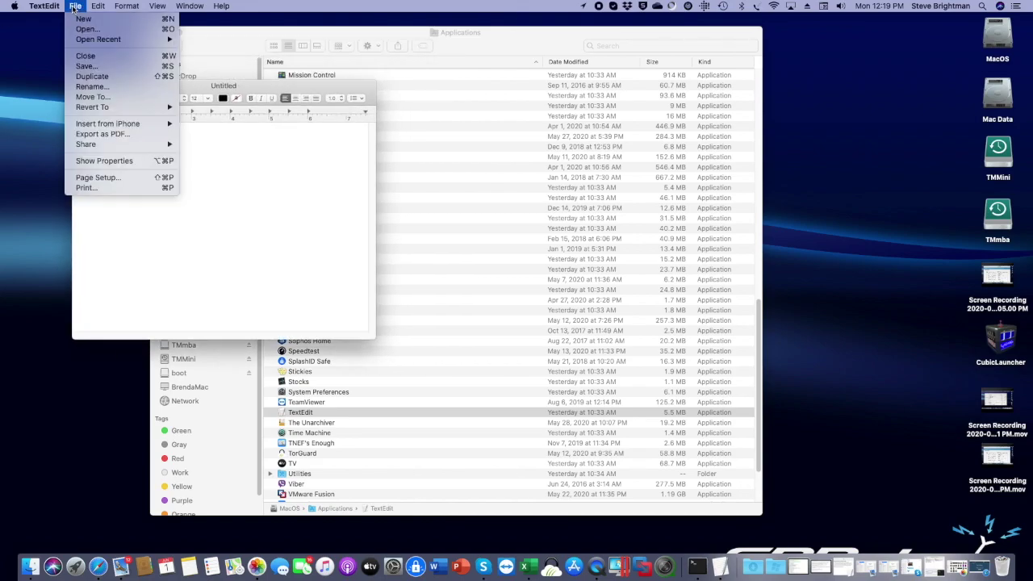
{"action": "left_click", "coordinate": [82, 67]}
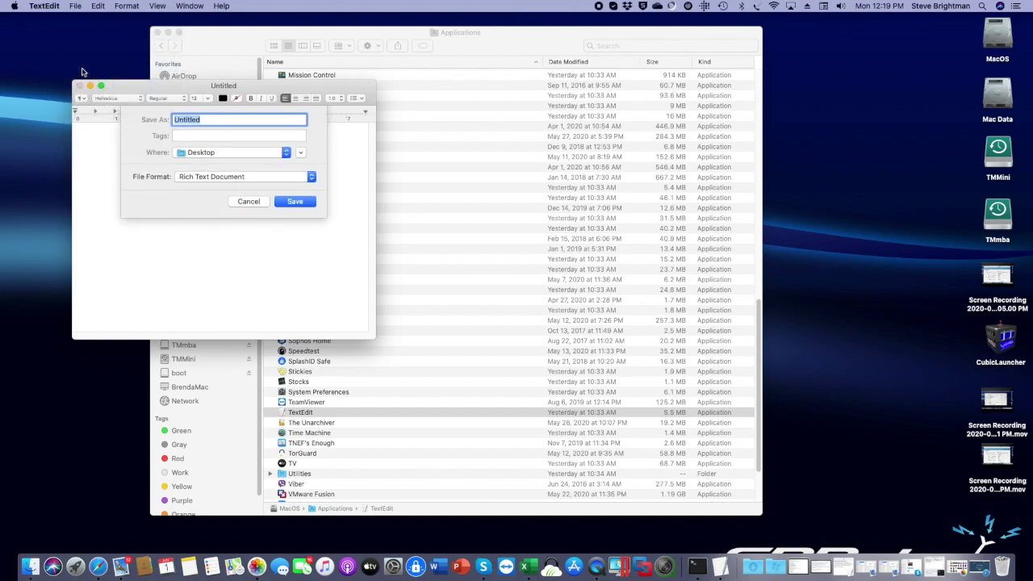
{"action": "type", "text": "Sc"}
{"action": "type", "text": "rverFile"}
{"action": "key", "text": "Return"}
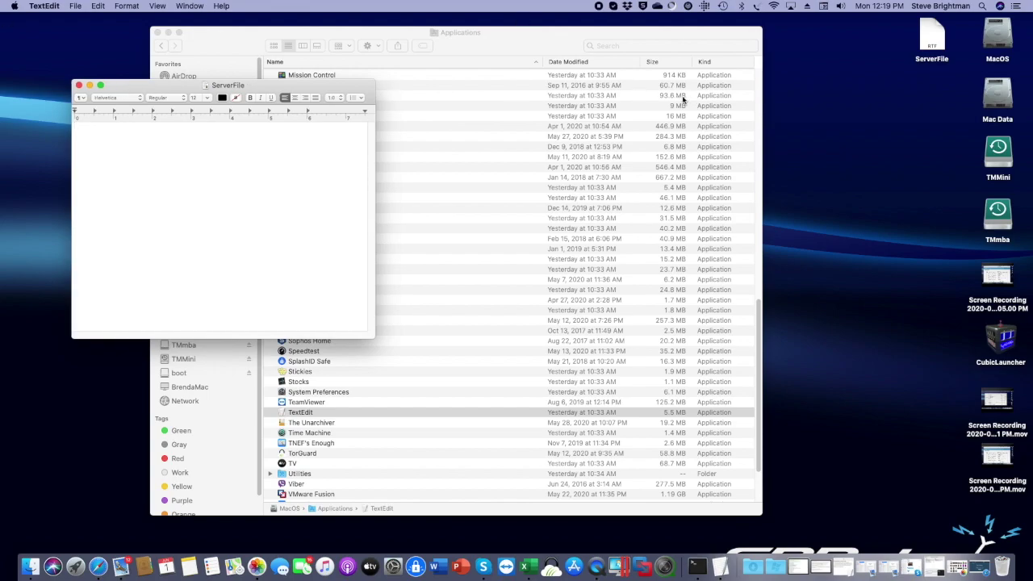
Remove the .rtf extension from the desktop's ServerFile through its file info and accept the removal
{"action": "left_click", "coordinate": [931, 44]}
{"action": "right_click", "coordinate": [932, 45]}
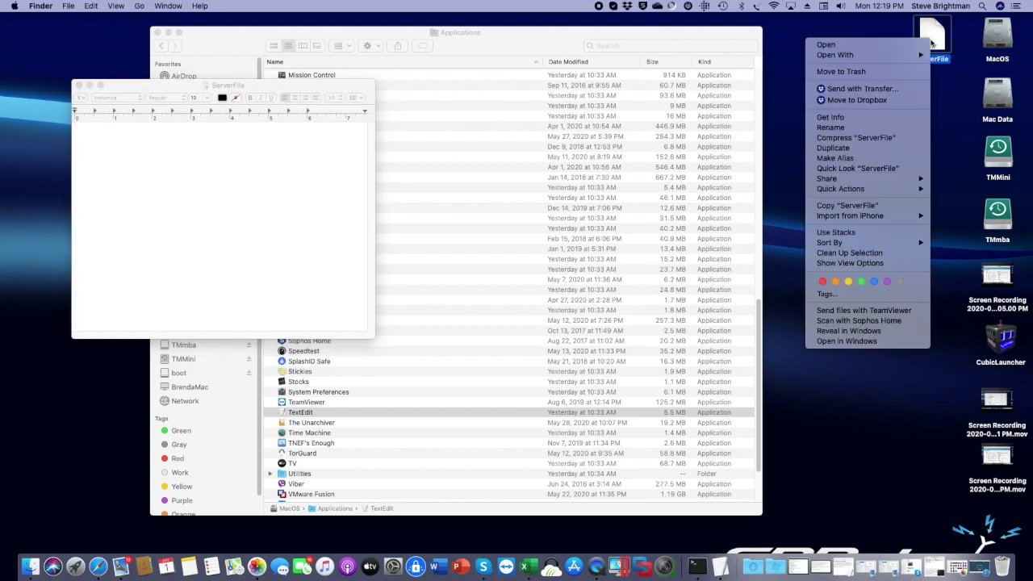
{"action": "left_click", "coordinate": [843, 117]}
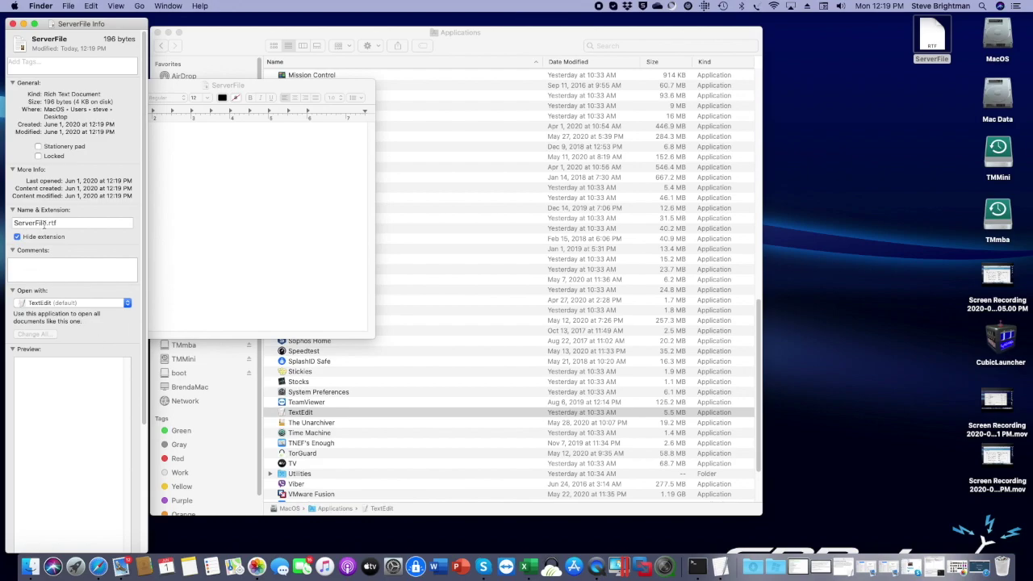
{"action": "left_click", "coordinate": [58, 223]}
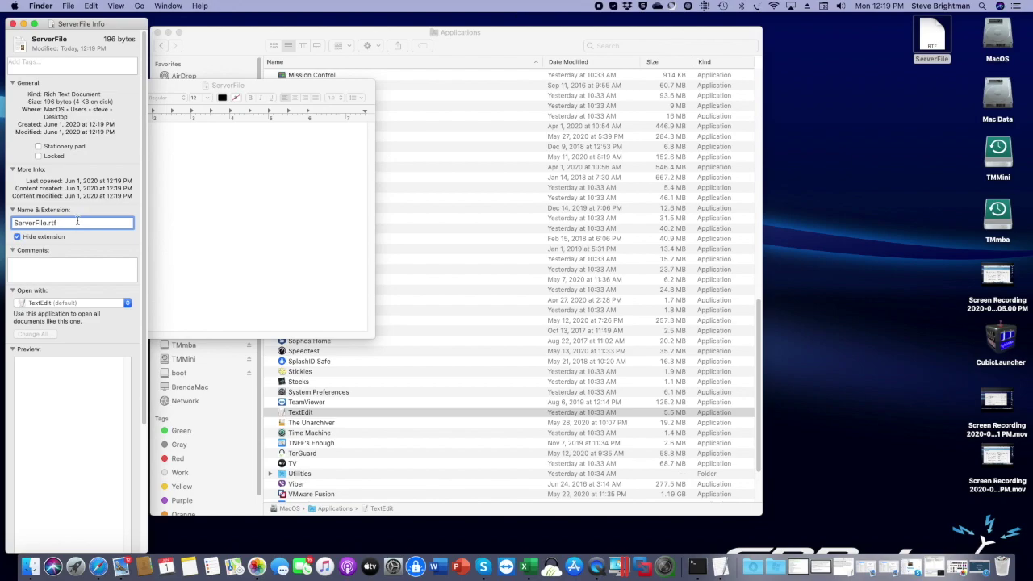
{"action": "key", "text": "BackSpace"}
{"action": "key", "text": "Return"}
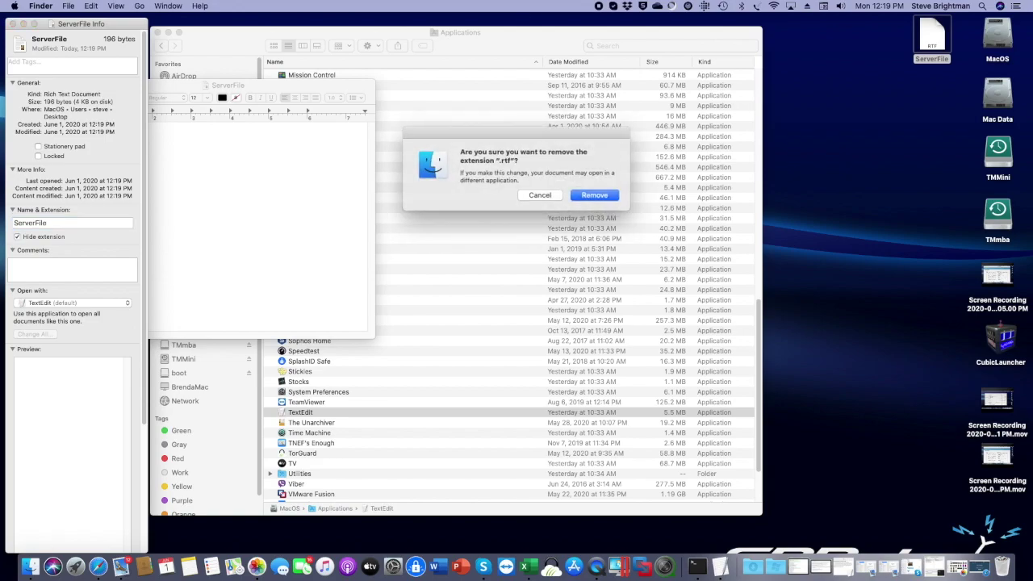
{"action": "left_click", "coordinate": [592, 197]}
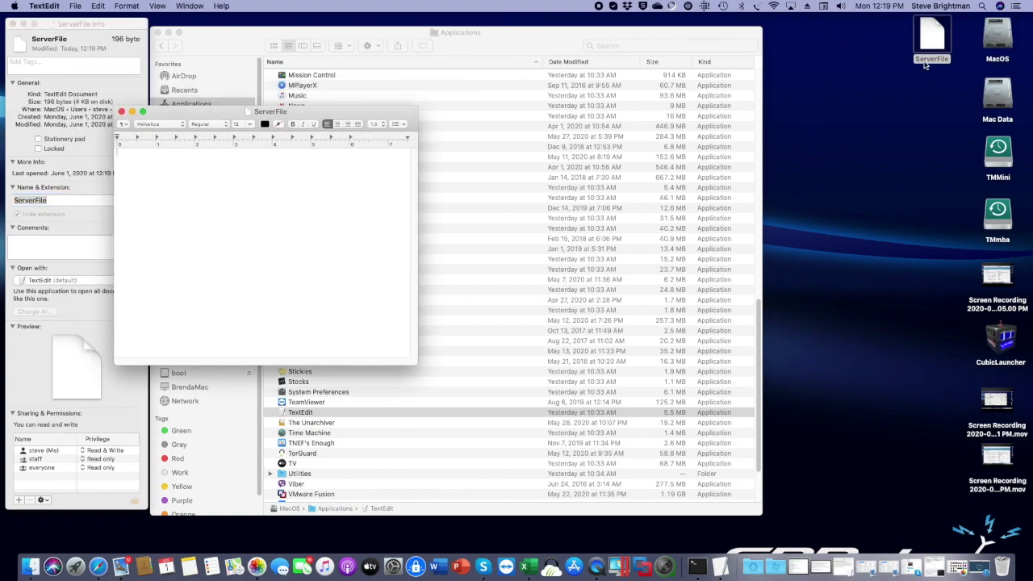
Move the ServerFile document window out of the way and show the boot volume's contents in Finder
{"action": "left_click_drag", "start_coordinate": [187, 116], "coordinate": [498, 103]}
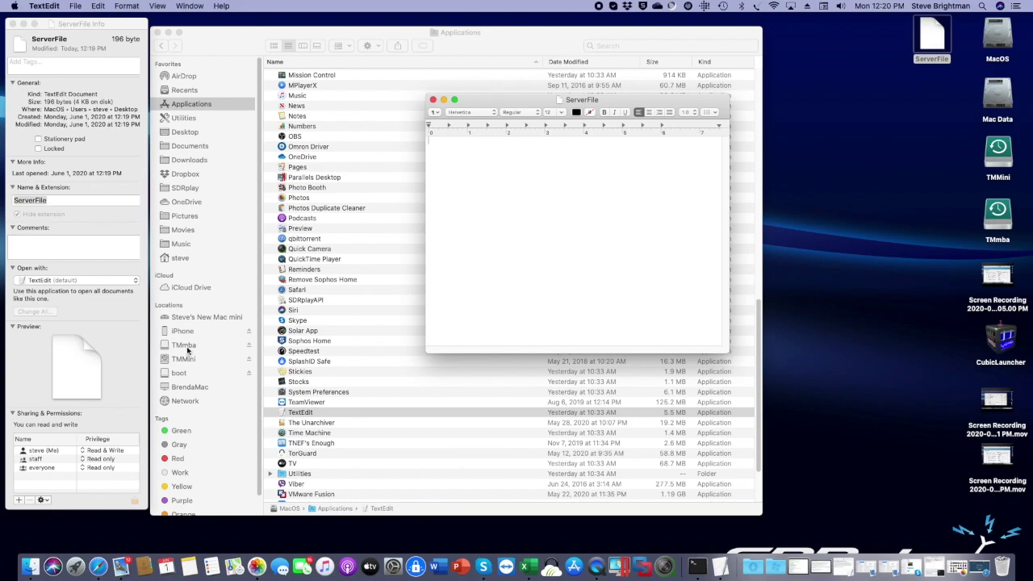
{"action": "left_click", "coordinate": [181, 373]}
{"action": "left_click", "coordinate": [181, 373]}
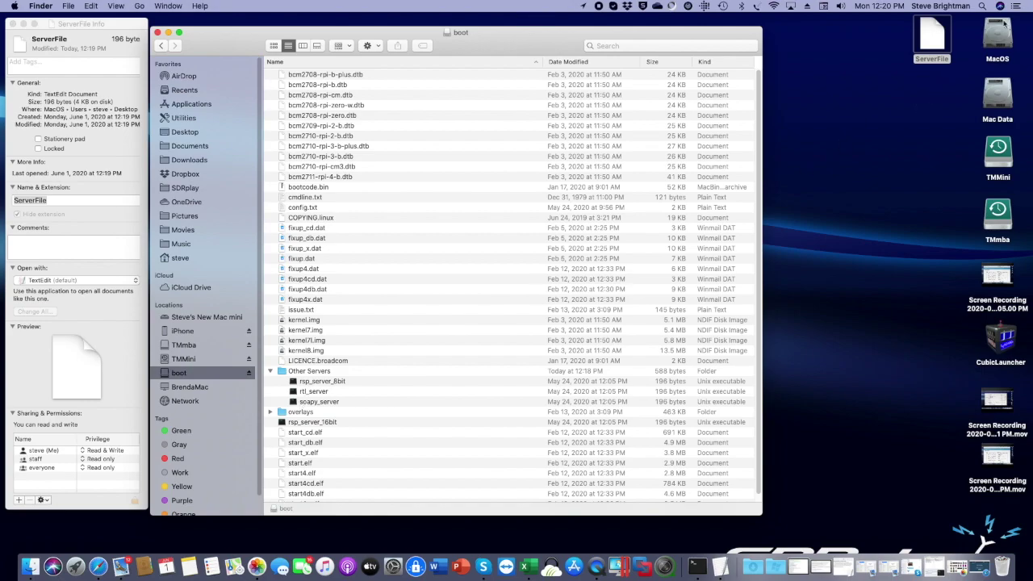
Rename the ServerFile document on the desktop as rtl_server
{"action": "left_click", "coordinate": [928, 58]}
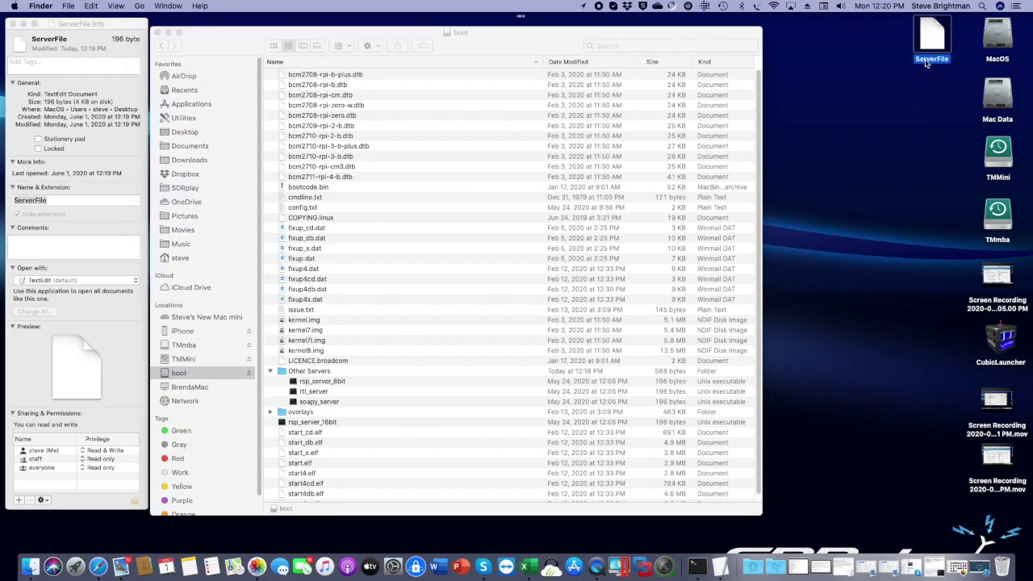
{"action": "right_click", "coordinate": [926, 65]}
{"action": "left_click", "coordinate": [825, 148]}
{"action": "type", "text": "rtl_server"}
{"action": "key", "text": "Return"}
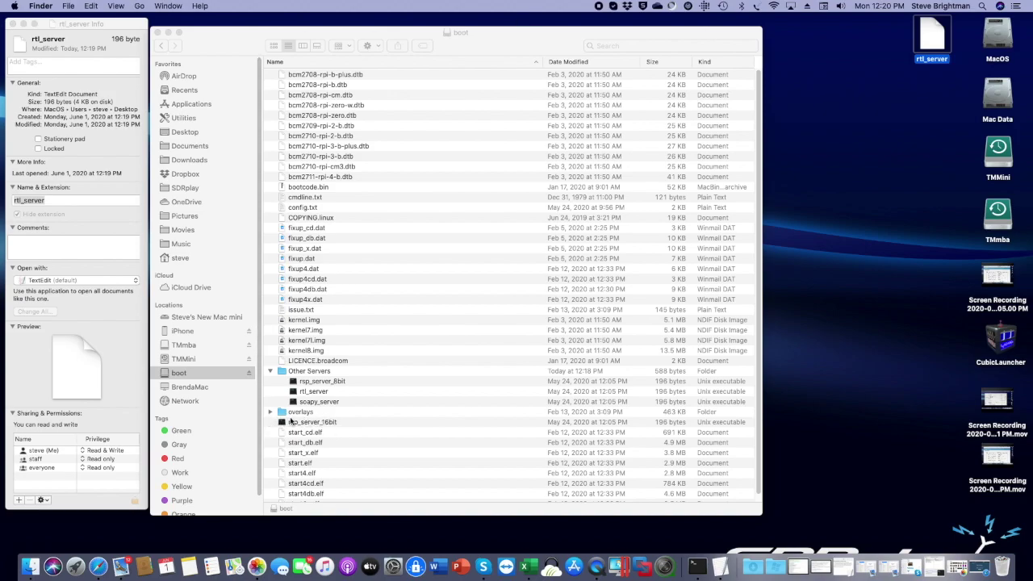
Move rsp_server_16bit into the Other Servers folder and soapy_server out to the boot volume's root, then collapse the folder
{"action": "left_click_drag", "start_coordinate": [291, 422], "coordinate": [302, 373]}
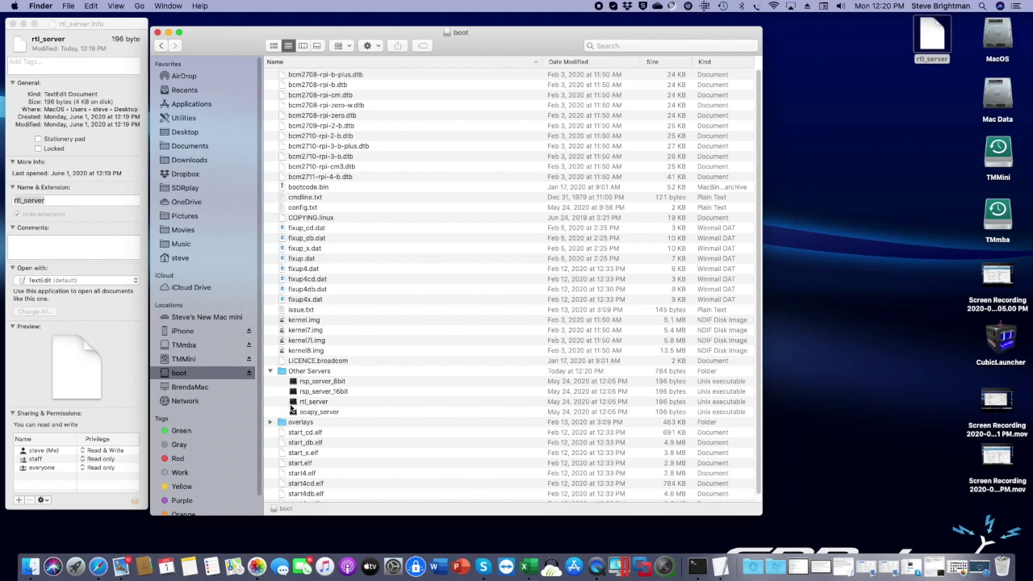
{"action": "left_click_drag", "start_coordinate": [292, 414], "coordinate": [270, 371]}
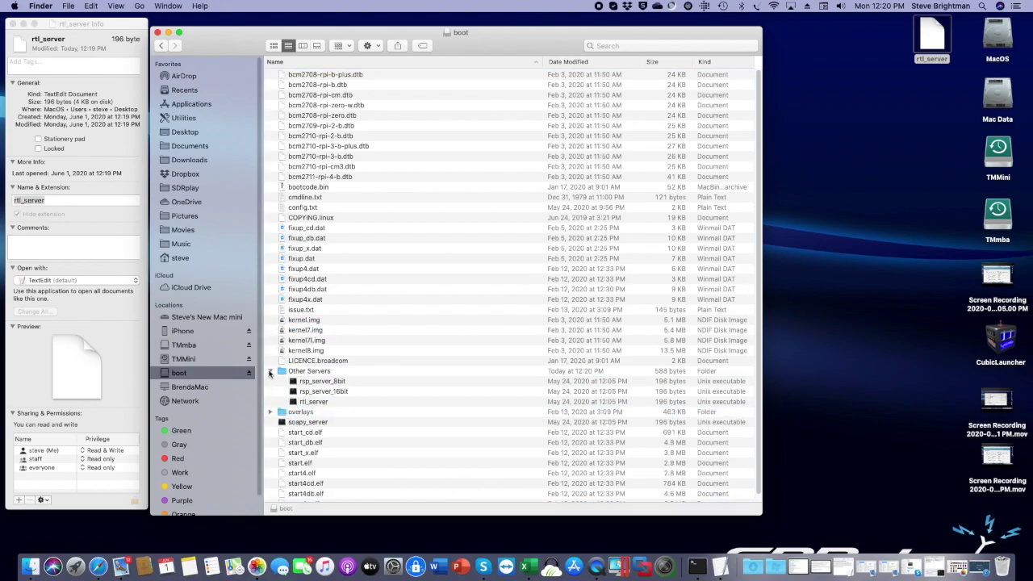
{"action": "left_click", "coordinate": [270, 371]}
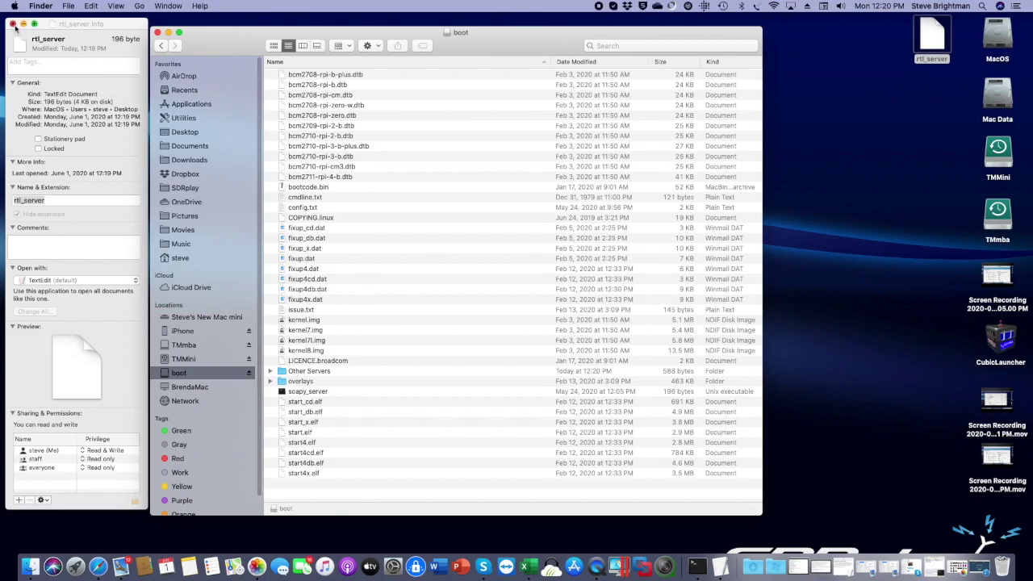
Close the rtl_server info and boot volume windows, and eject the boot volume
{"action": "left_click", "coordinate": [13, 24]}
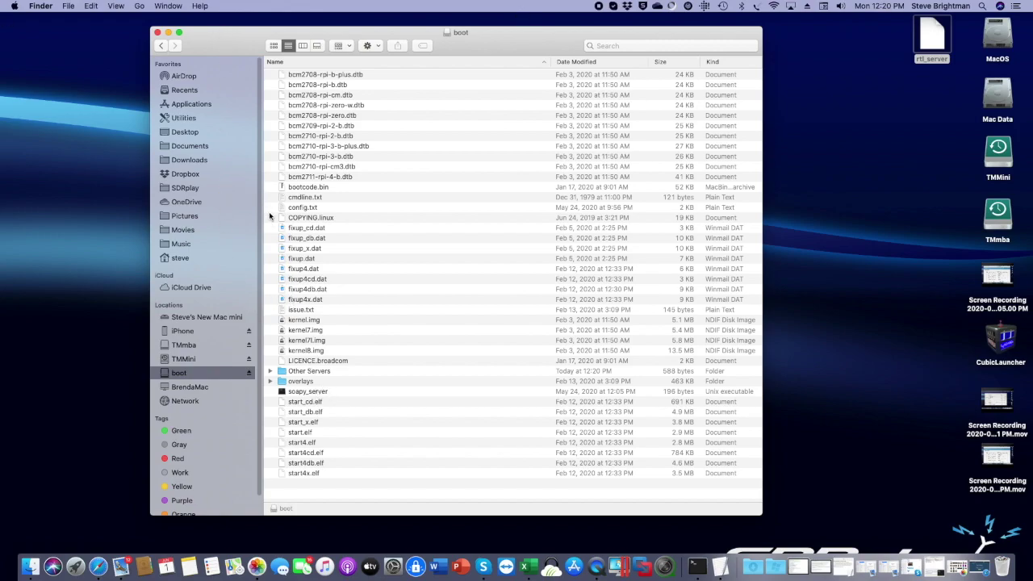
{"action": "left_click", "coordinate": [158, 32]}
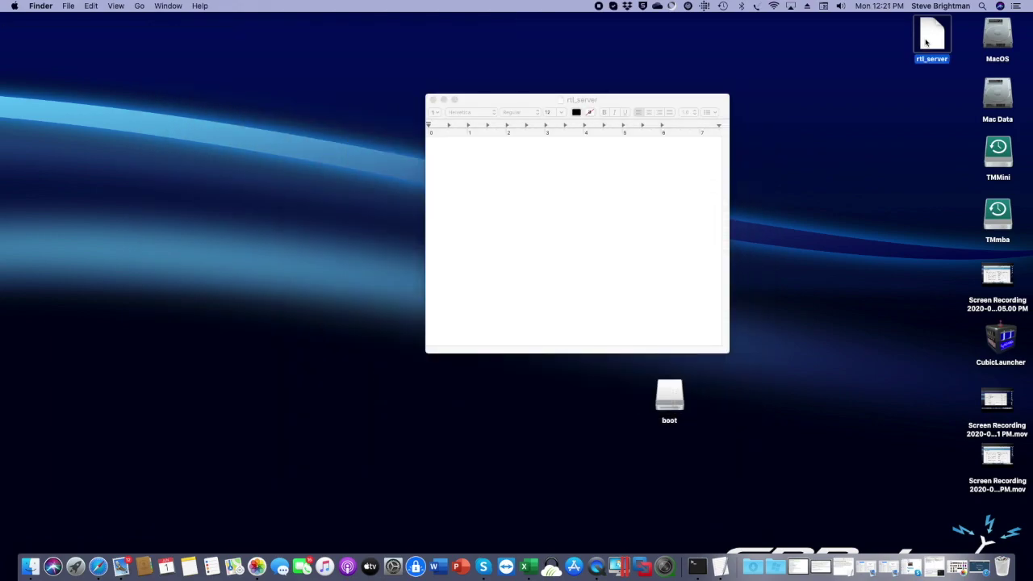
{"action": "left_click", "coordinate": [668, 396]}
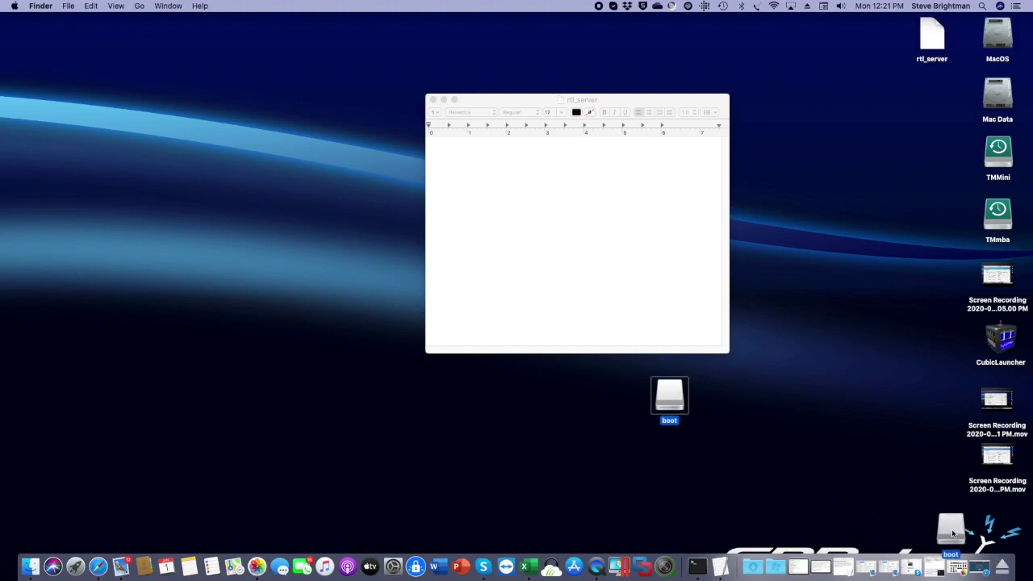
{"action": "key", "text": "super+e"}
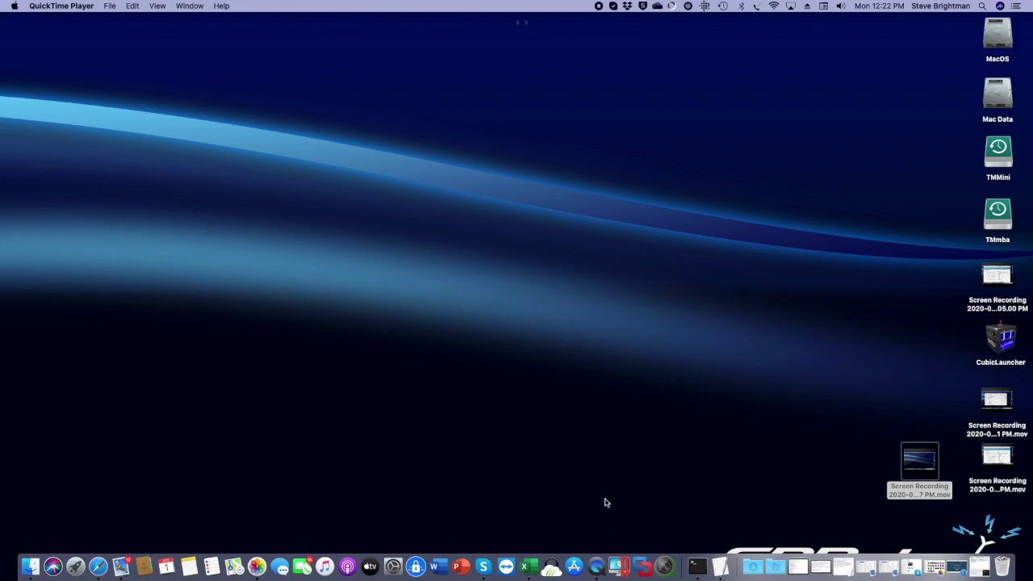
Launch CubicSDR with the desktop's CubicLauncher and select the SDRplay RSP2 device under Local Net to view its options
{"action": "left_click", "coordinate": [995, 347]}
{"action": "double_click", "coordinate": [994, 347]}
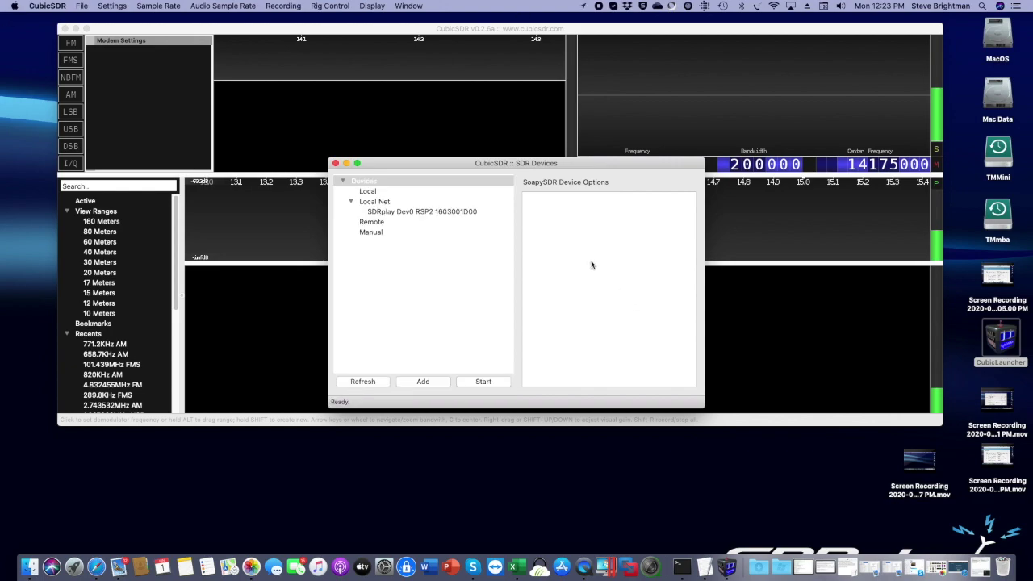
{"action": "left_click", "coordinate": [387, 212]}
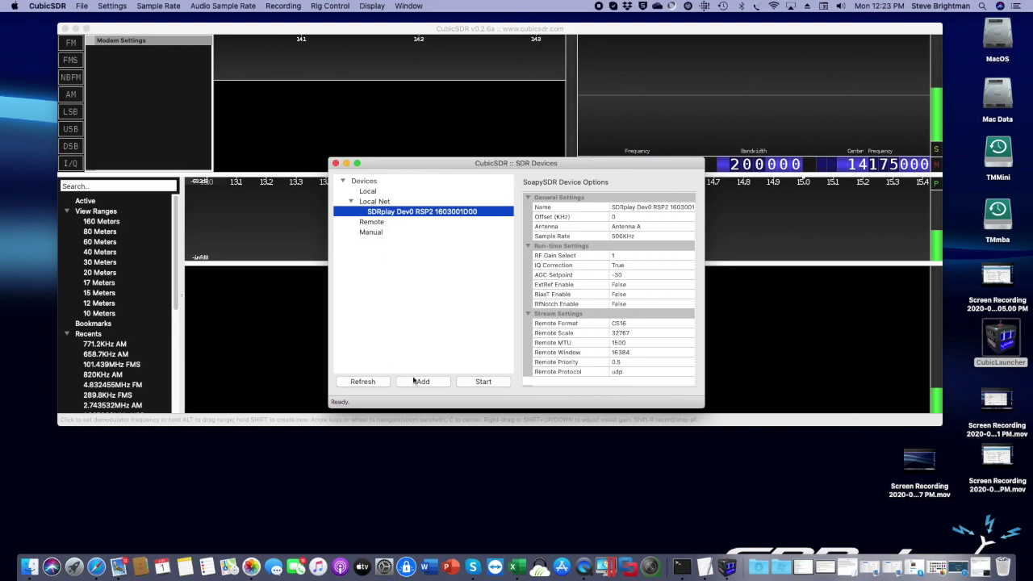
Close the SDR Devices window and quit CubicSDR
{"action": "left_click", "coordinate": [335, 164]}
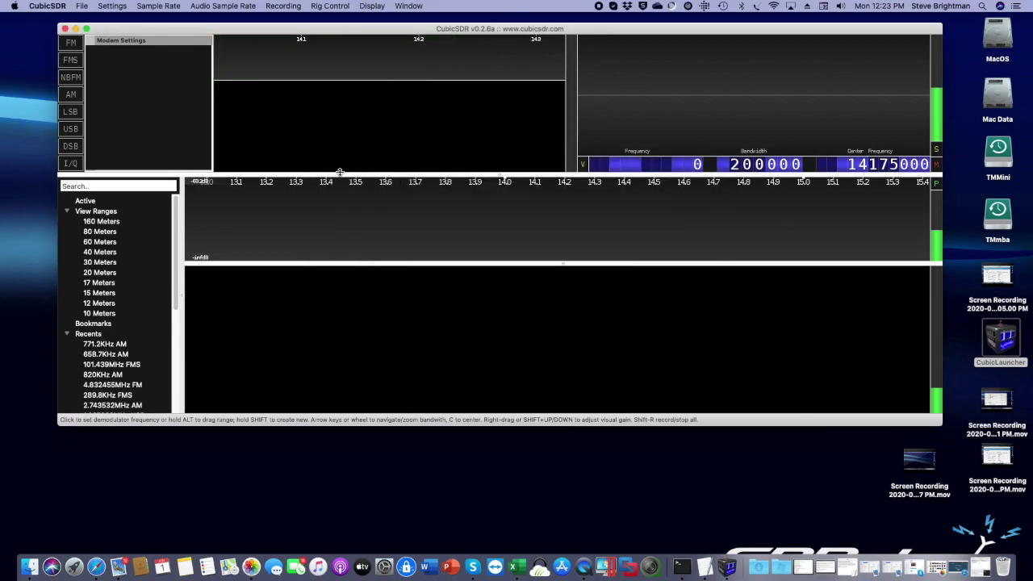
{"action": "left_click", "coordinate": [48, 5]}
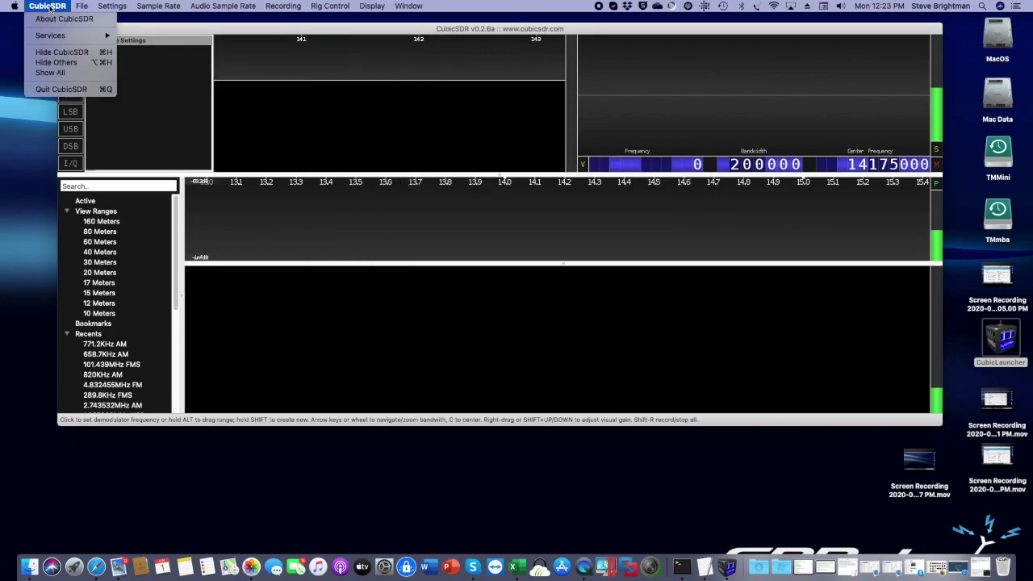
{"action": "left_click", "coordinate": [42, 88]}
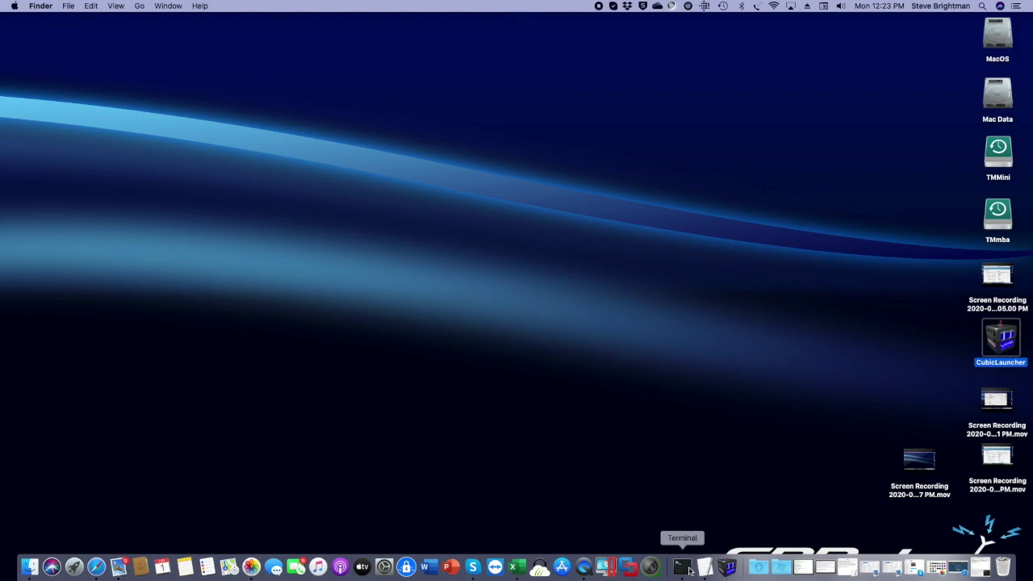
Switch to Terminal, open a remote Secure Shell connection to 192.168.1.160 as user pi, and log in with the account password
{"action": "left_click", "coordinate": [682, 568]}
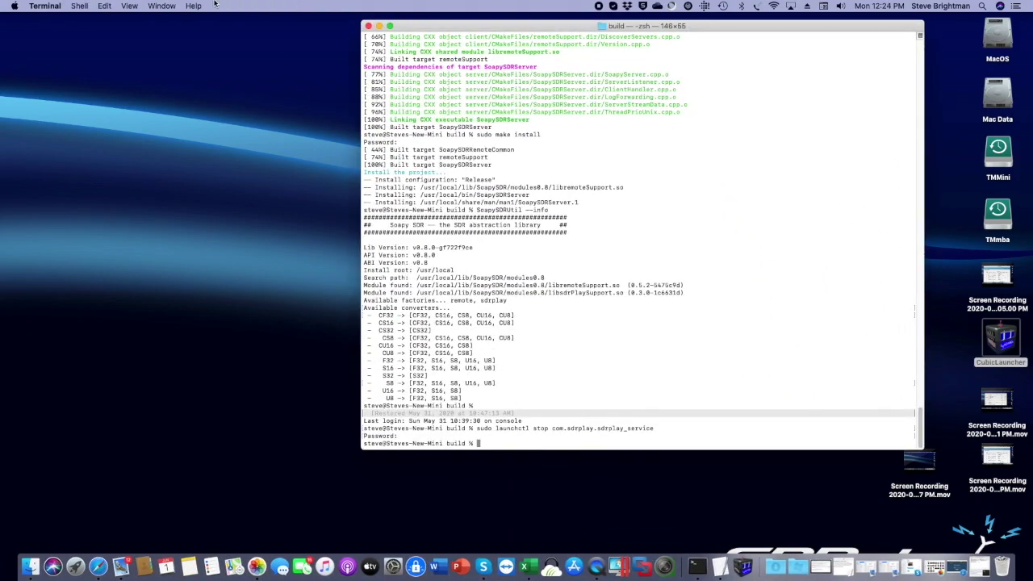
{"action": "left_click", "coordinate": [79, 6]}
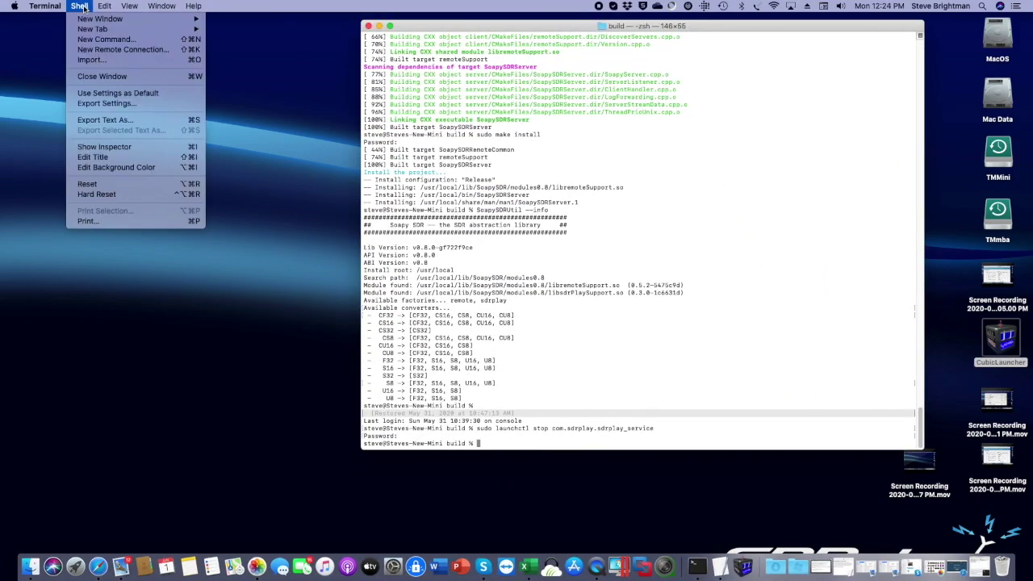
{"action": "left_click", "coordinate": [97, 51]}
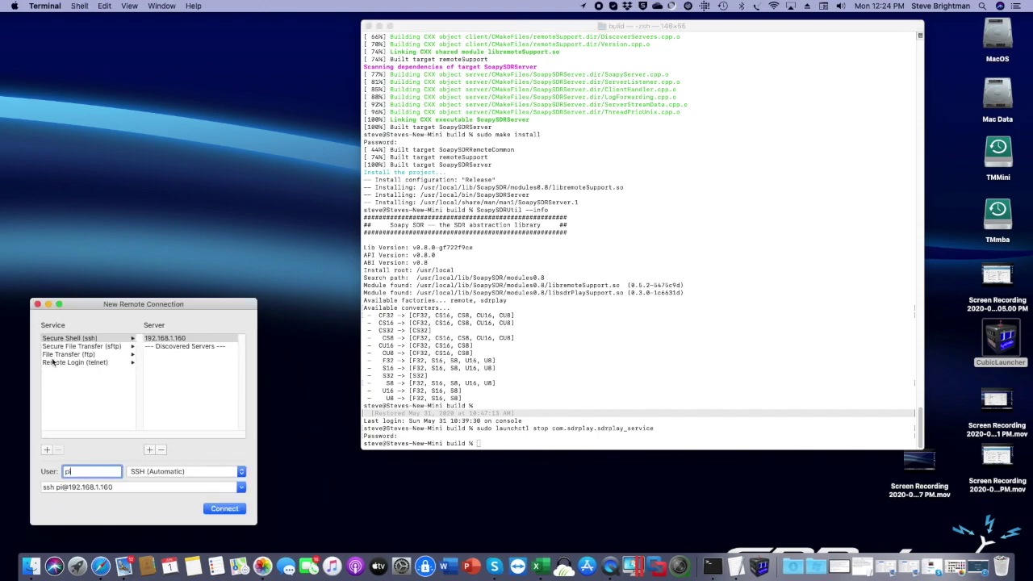
{"action": "left_click", "coordinate": [162, 339]}
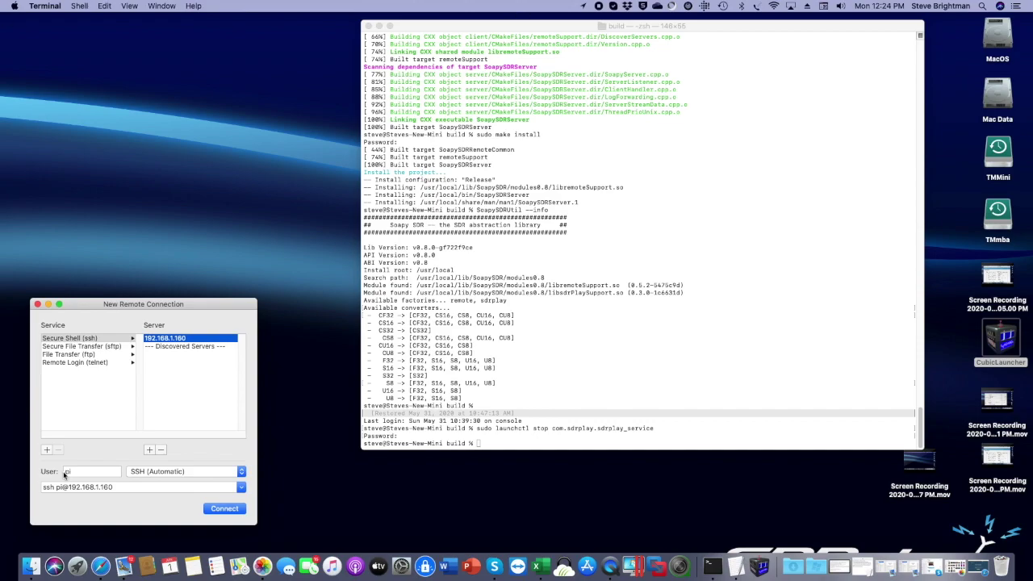
{"action": "left_click", "coordinate": [218, 511]}
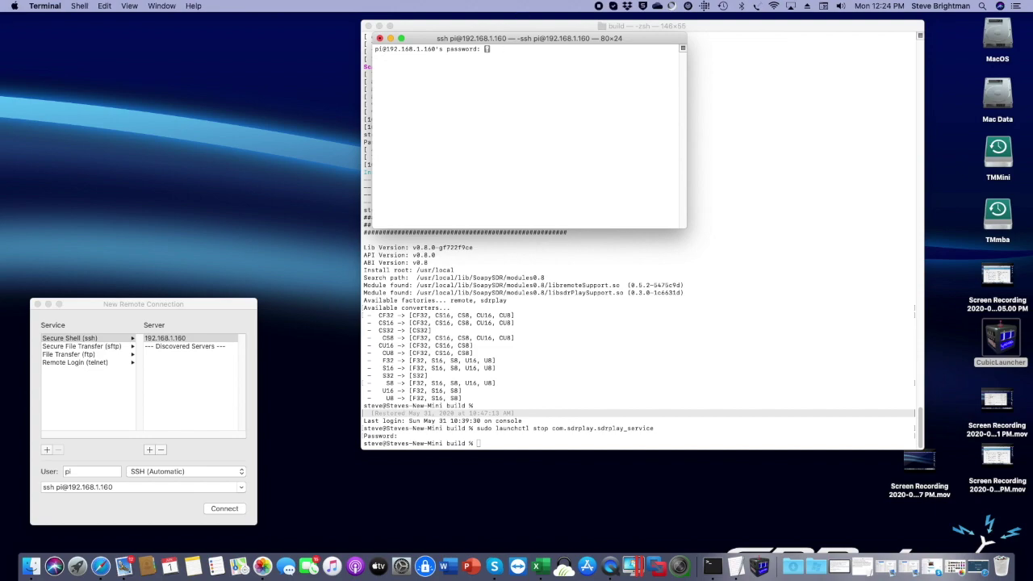
{"action": "key", "text": "Return"}
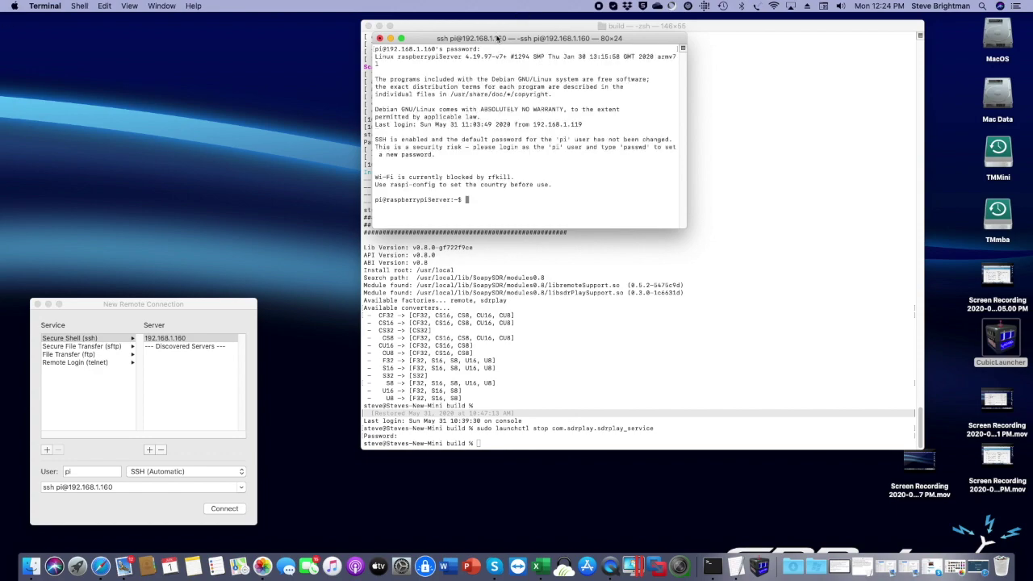
Enlarge the SSH session window and open the Raspberry Pi configuration tool as root with sudo raspi-config
{"action": "left_click_drag", "start_coordinate": [686, 229], "coordinate": [720, 259]}
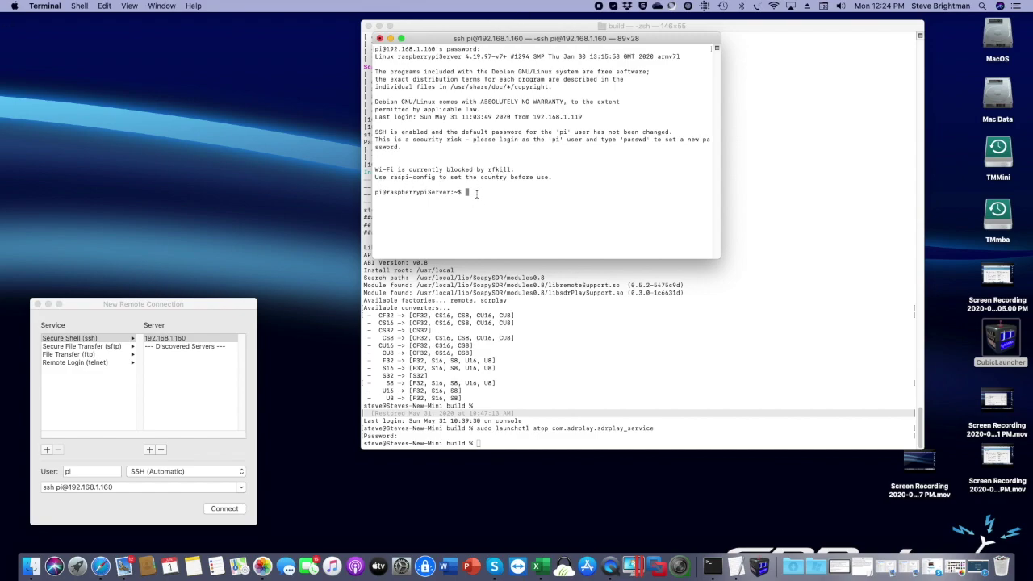
{"action": "type", "text": "raspi-config"}
{"action": "key", "text": "Return"}
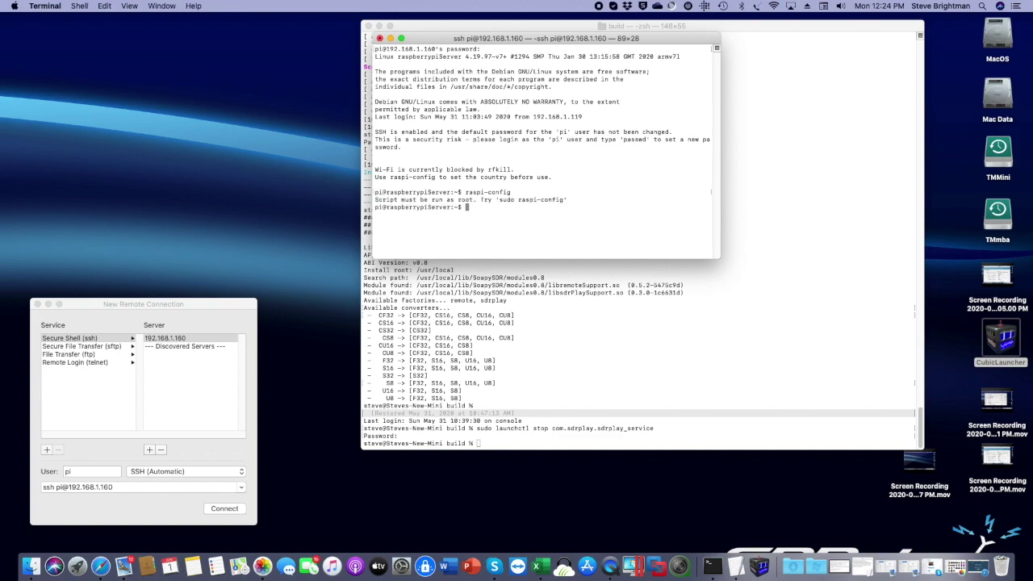
{"action": "type", "text": "sudo raspi-config"}
{"action": "key", "text": "Return"}
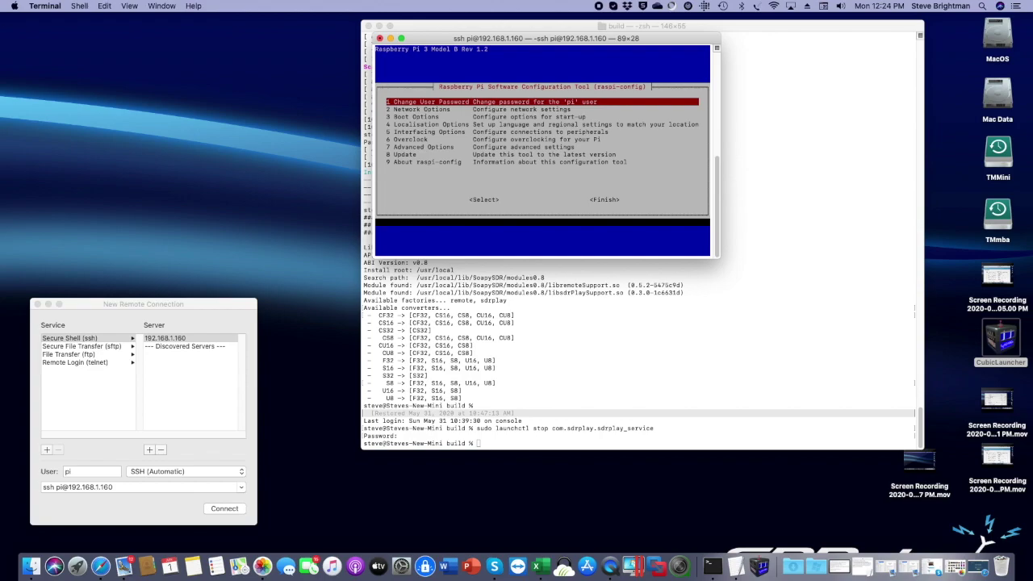